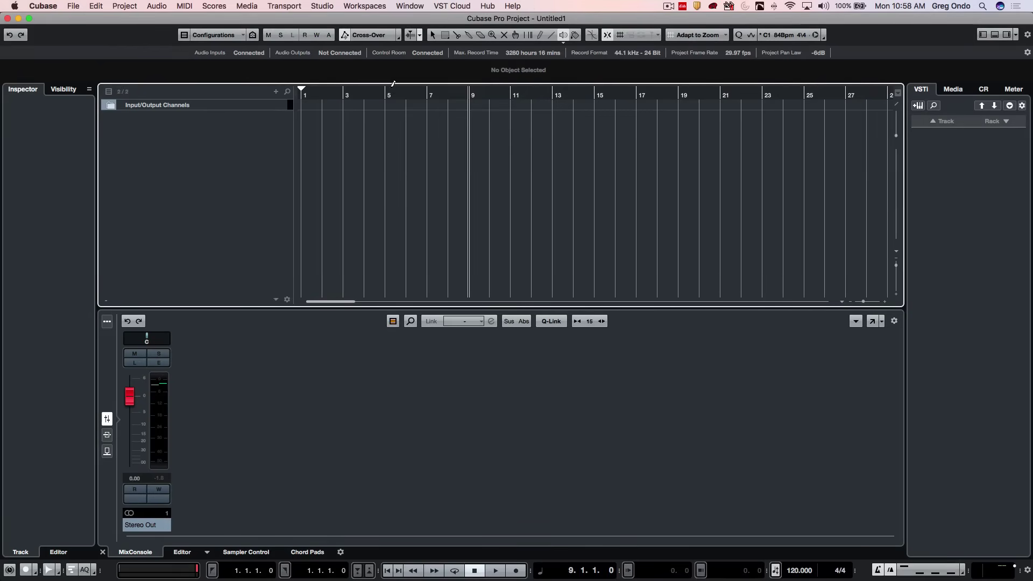
Drag the project cursor back to bar 1 so the transport reads 1.1.1.0.
drag(342, 94, 274, 97)
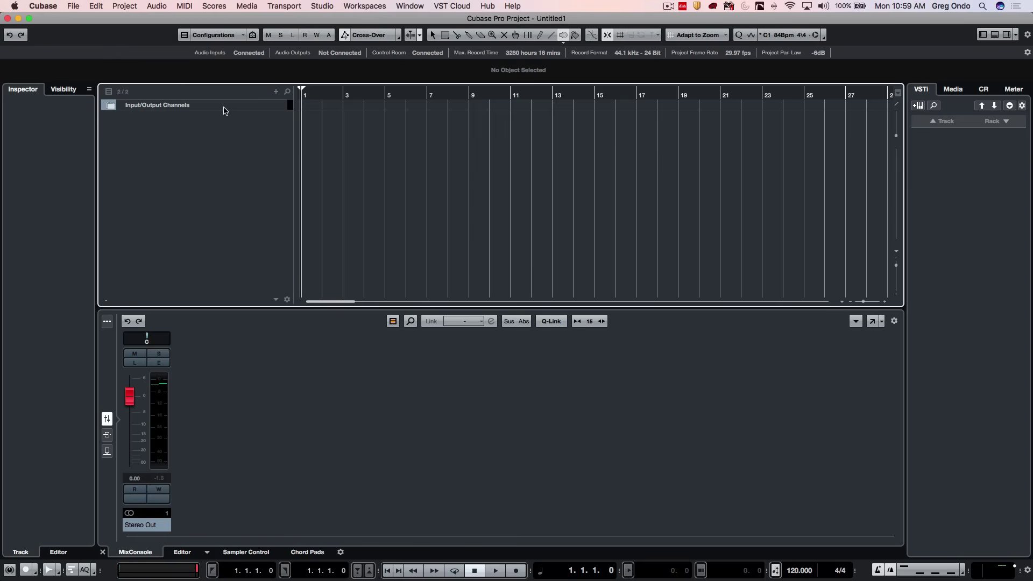
Add MIDI 01 with its output set to reface DX, and record a part spanning bars 1–5.
right_click(192, 127)
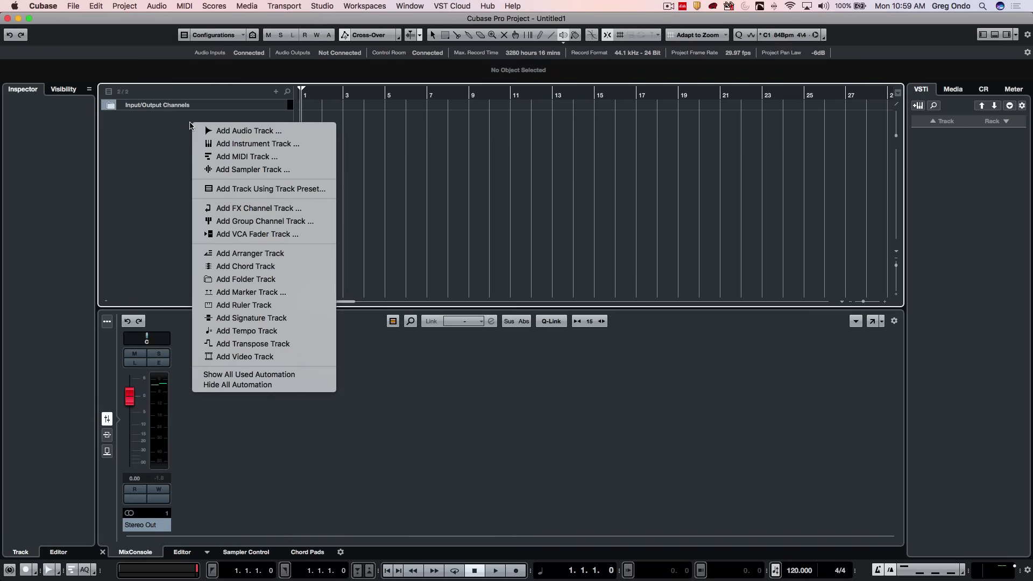
click(255, 157)
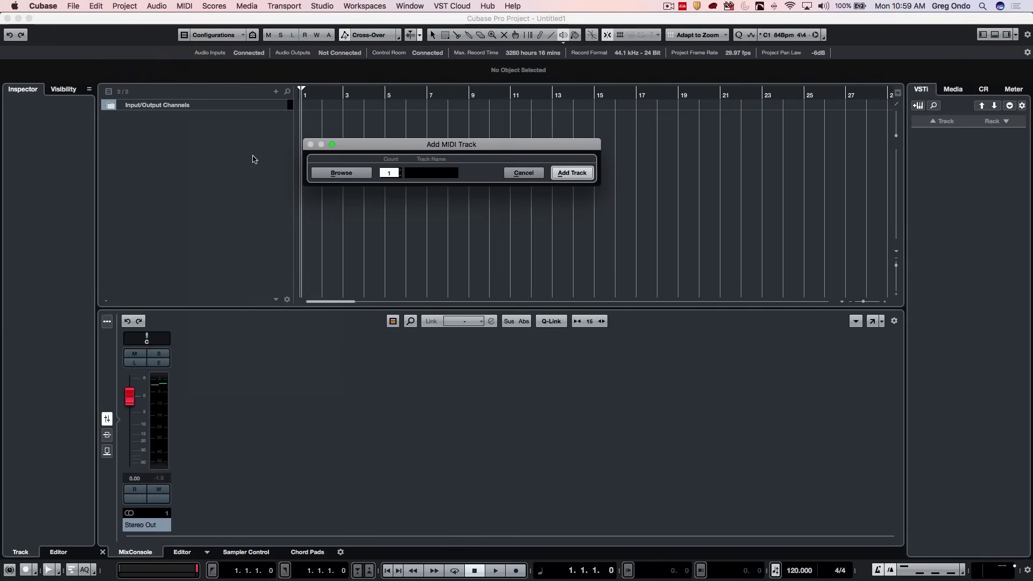
click(554, 174)
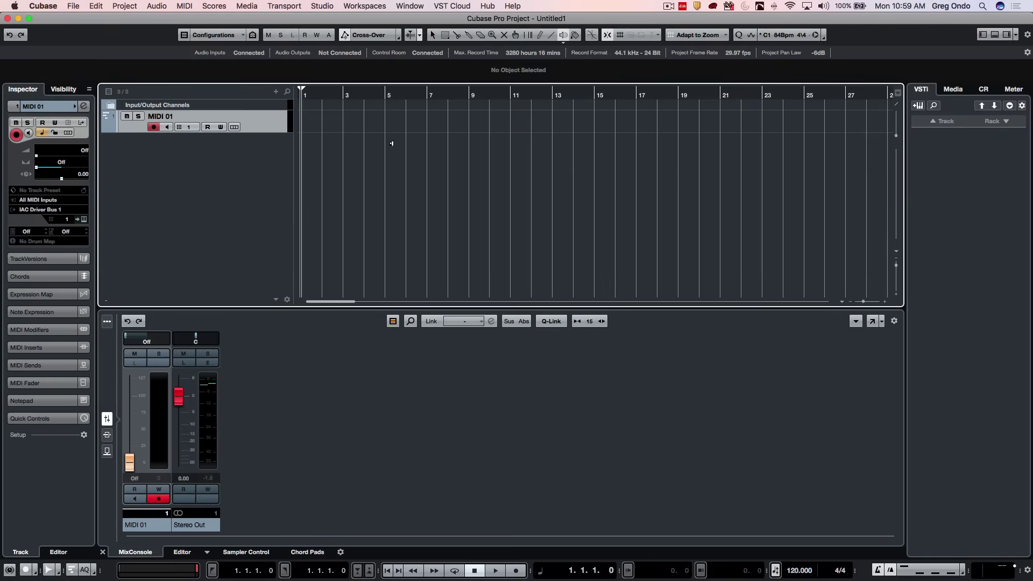
click(44, 211)
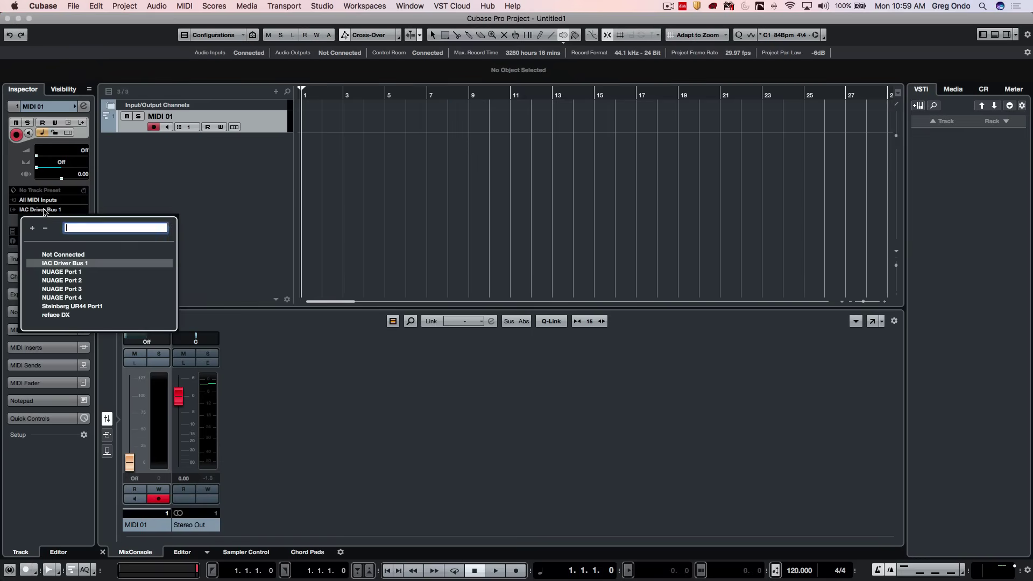
click(58, 314)
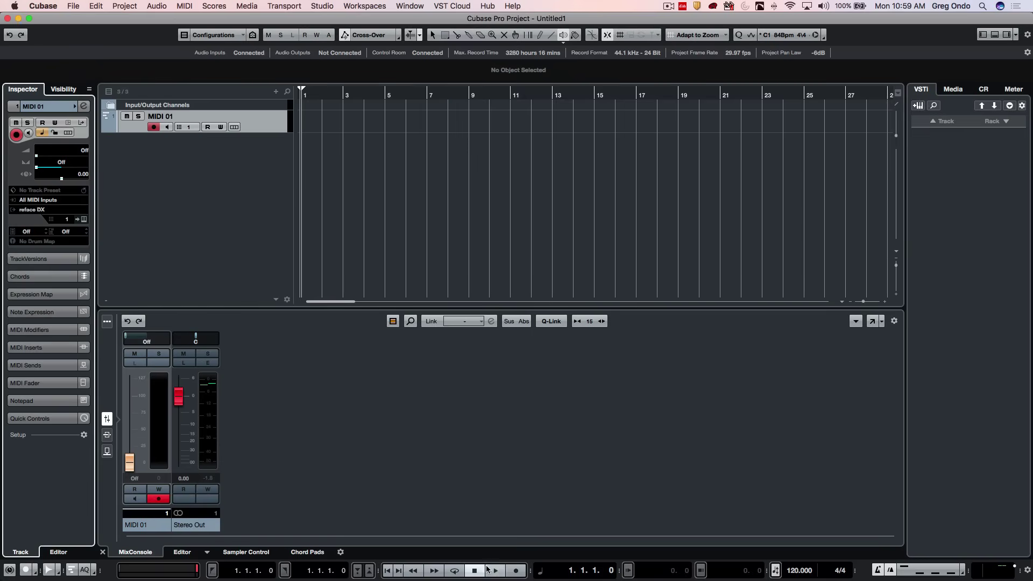
click(518, 572)
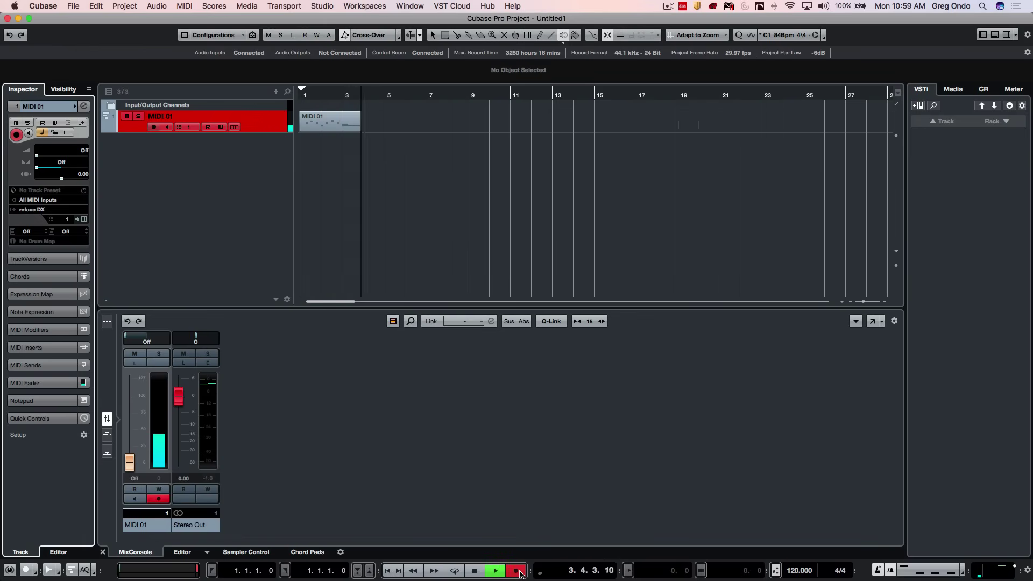
key(space)
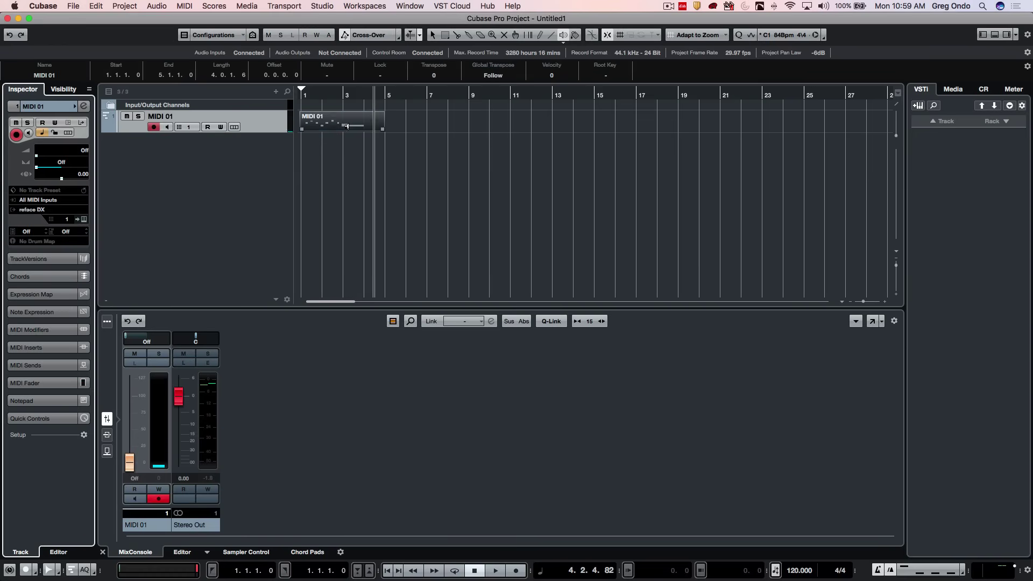
Switch to the Object Selection tool and open Studio > More Options > MIDI Device Manager.
right_click(346, 126)
click(362, 133)
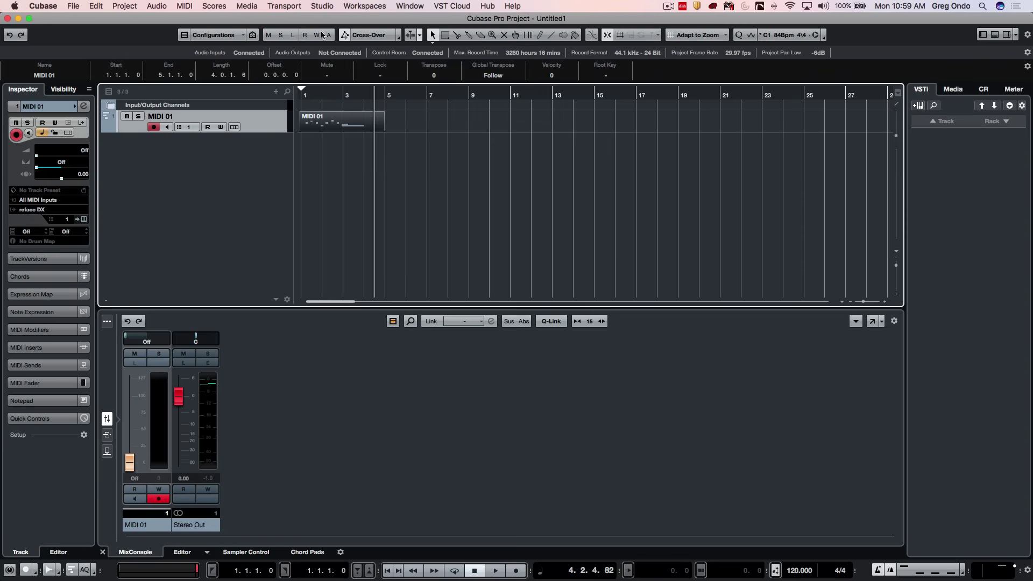
click(327, 6)
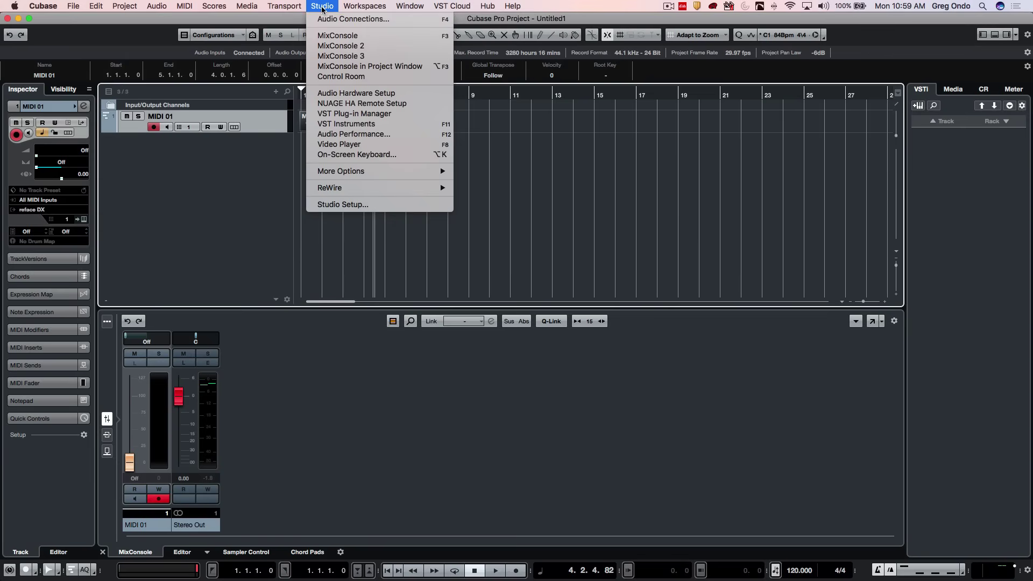
mouse_move(410, 171)
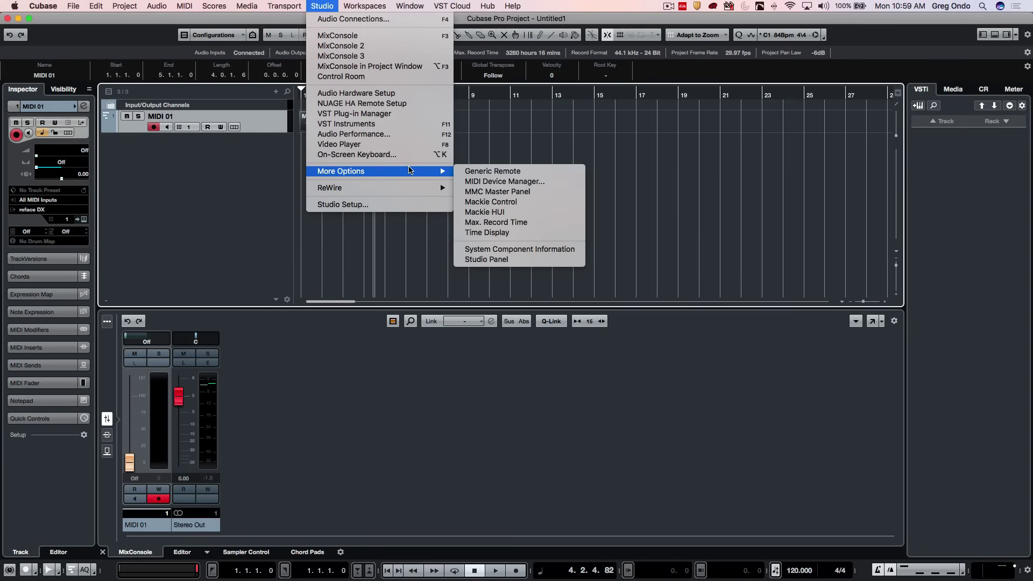
click(496, 183)
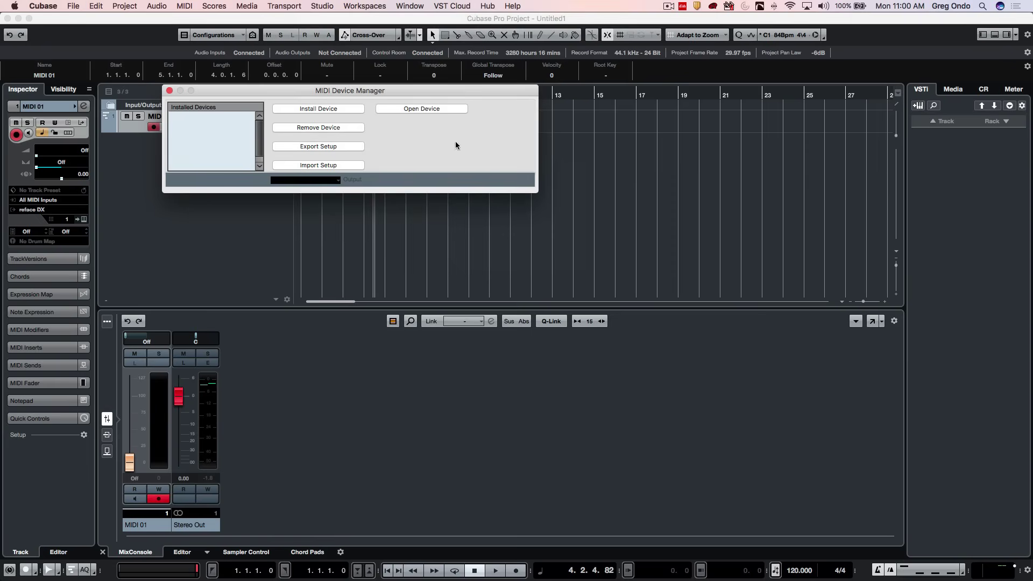
Install the Yamaha reface DX (YAMAHA) device script and set its Output to reface DX.
click(315, 108)
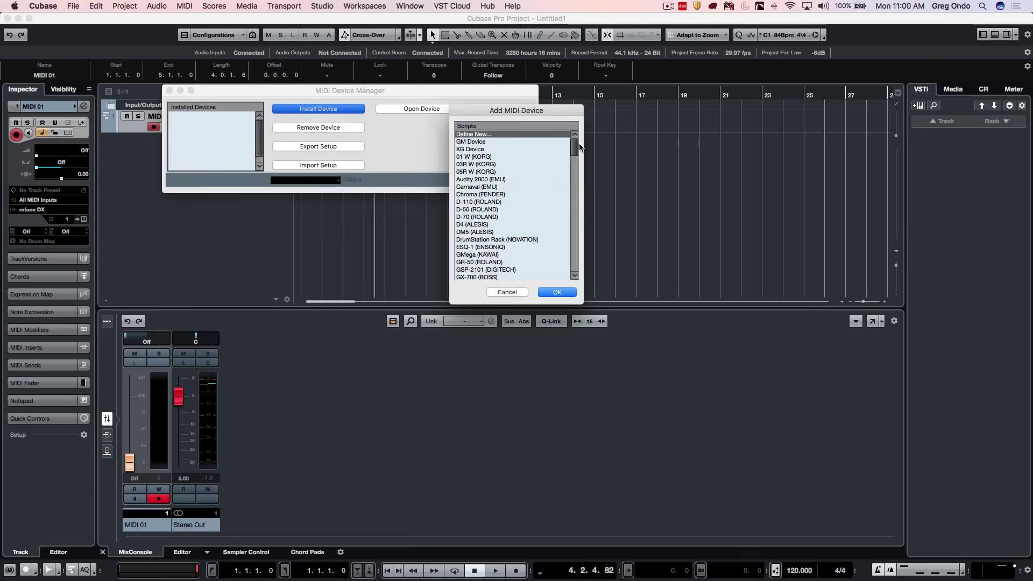
drag(576, 149, 582, 270)
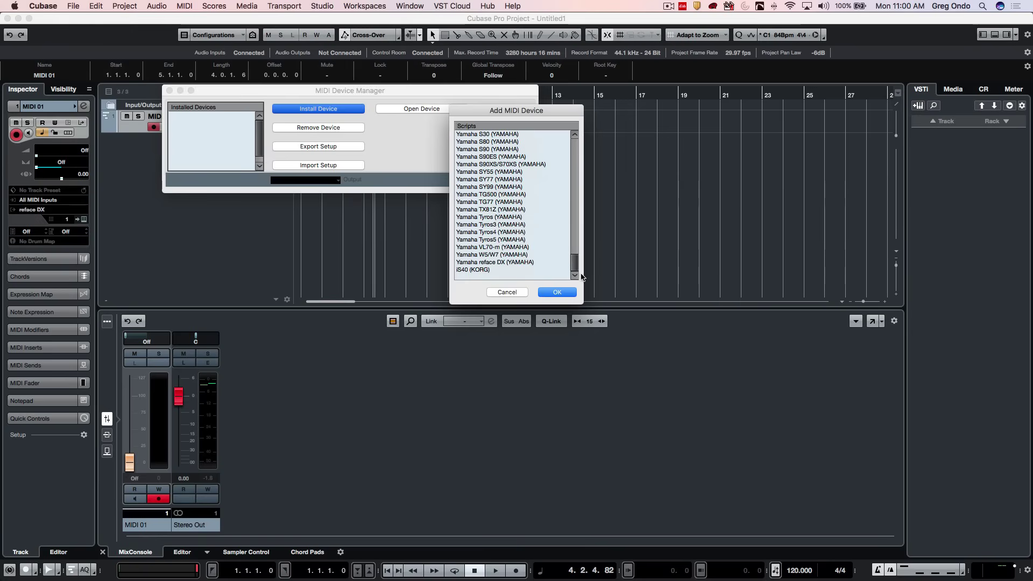
click(484, 263)
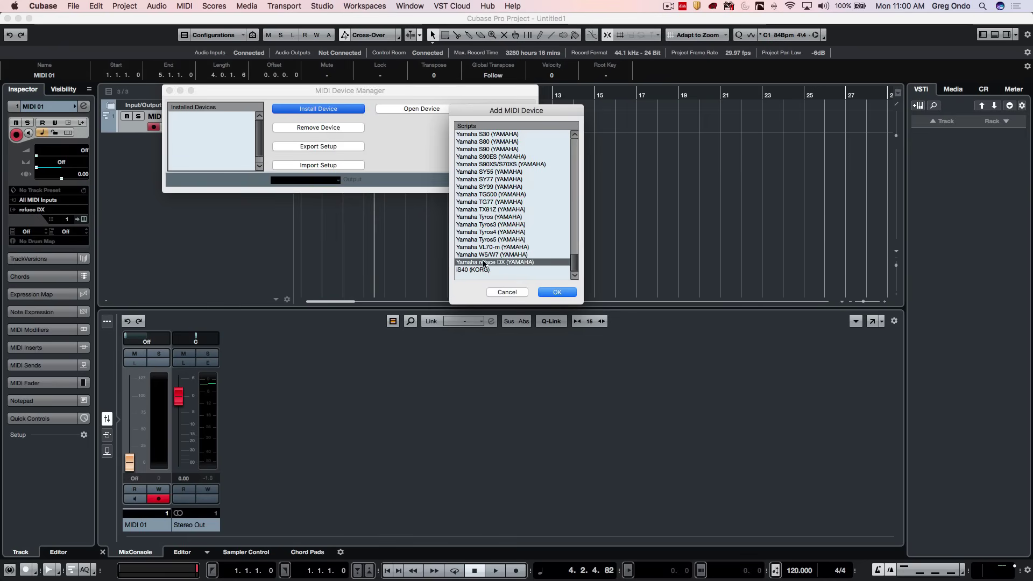
click(562, 291)
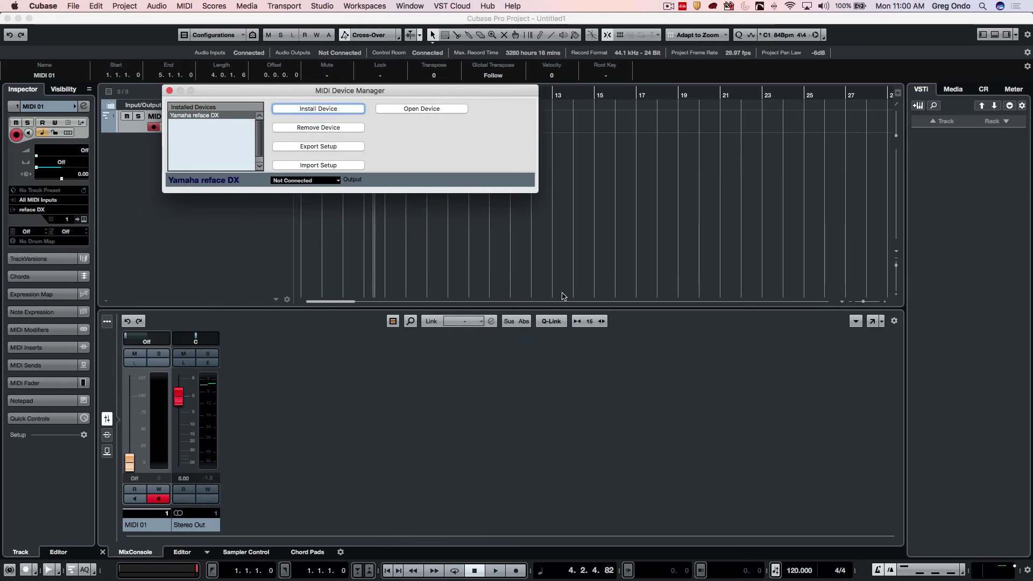
click(300, 181)
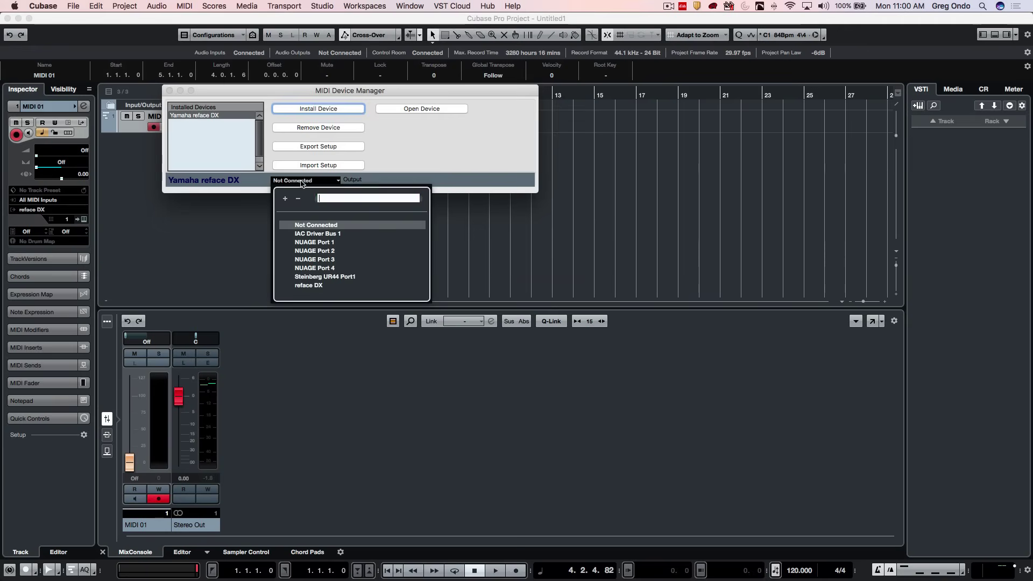
click(318, 290)
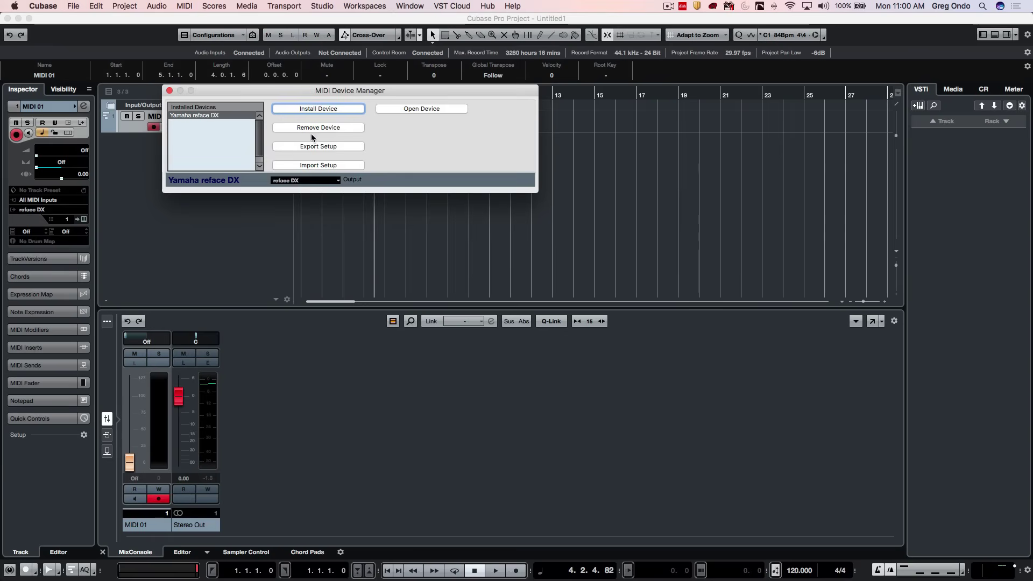
Install the Roland JV-1080 with Output set to Steinberg UR44 Port1, then close the Device Manager.
click(331, 112)
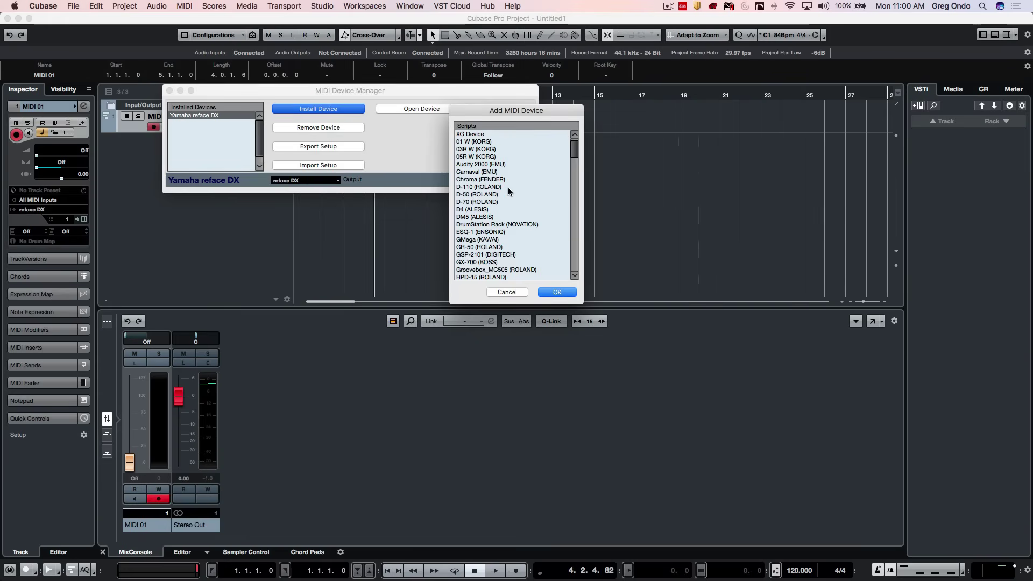
scroll(506, 231, down, 3)
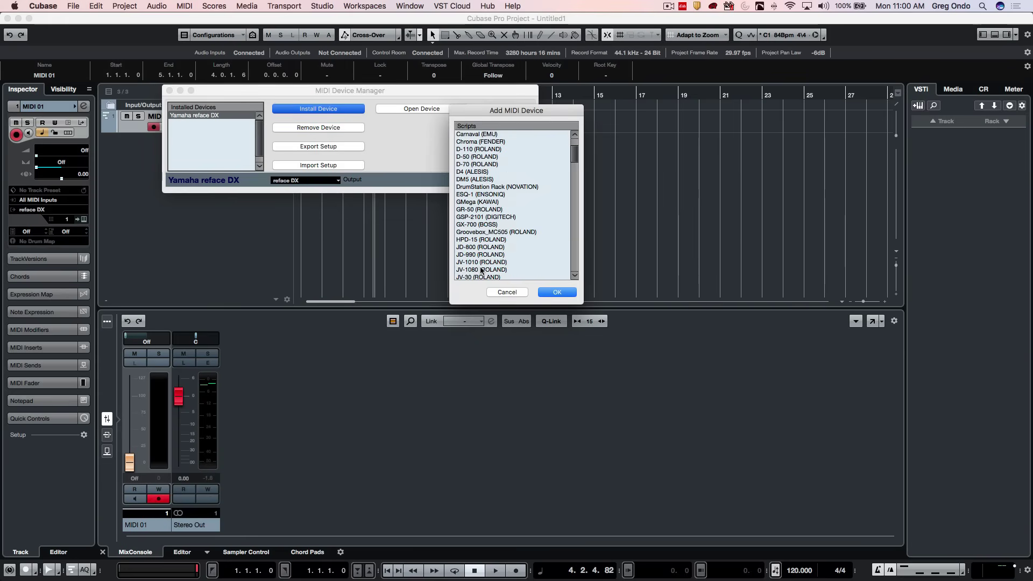
click(503, 269)
click(557, 292)
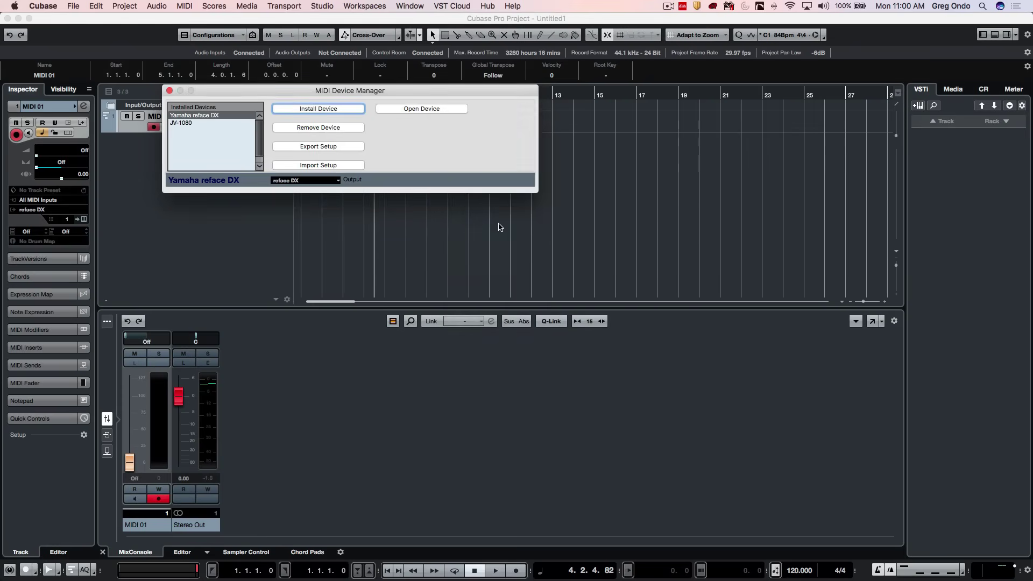
click(301, 180)
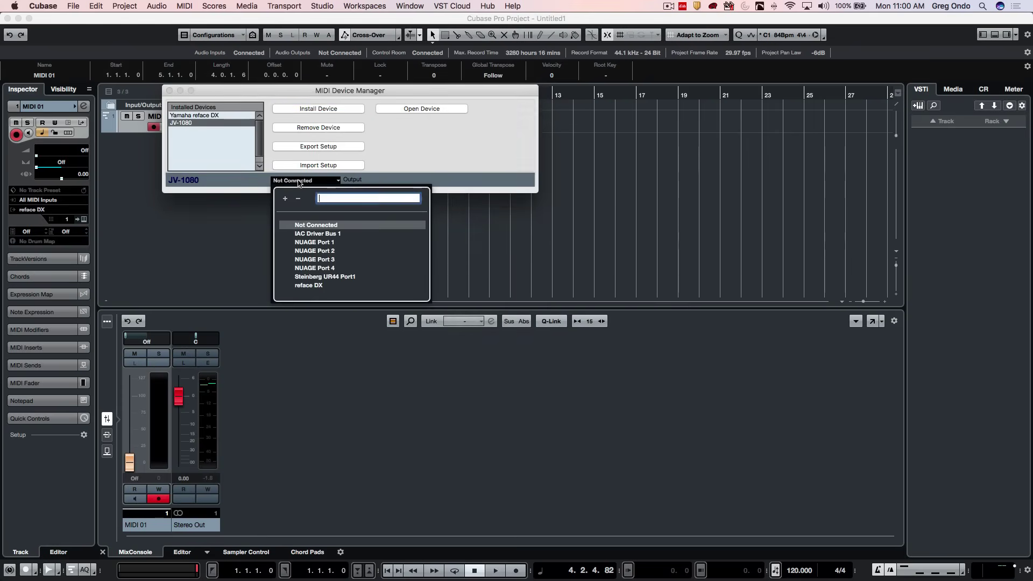
click(344, 278)
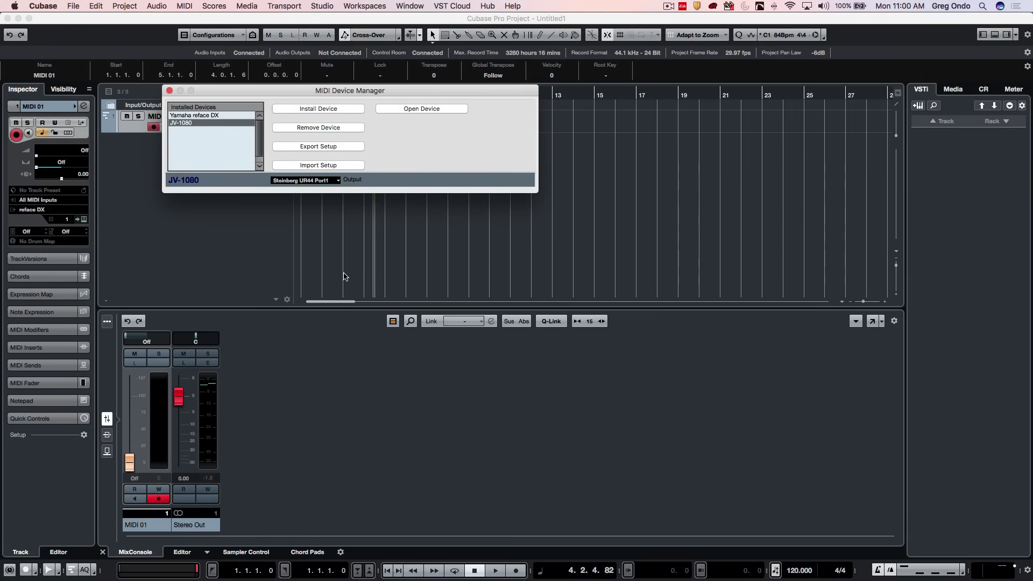
click(168, 96)
Add track MIDI 02 and set its output to JV-1080 (Steinberg UR44 Port1).
right_click(174, 147)
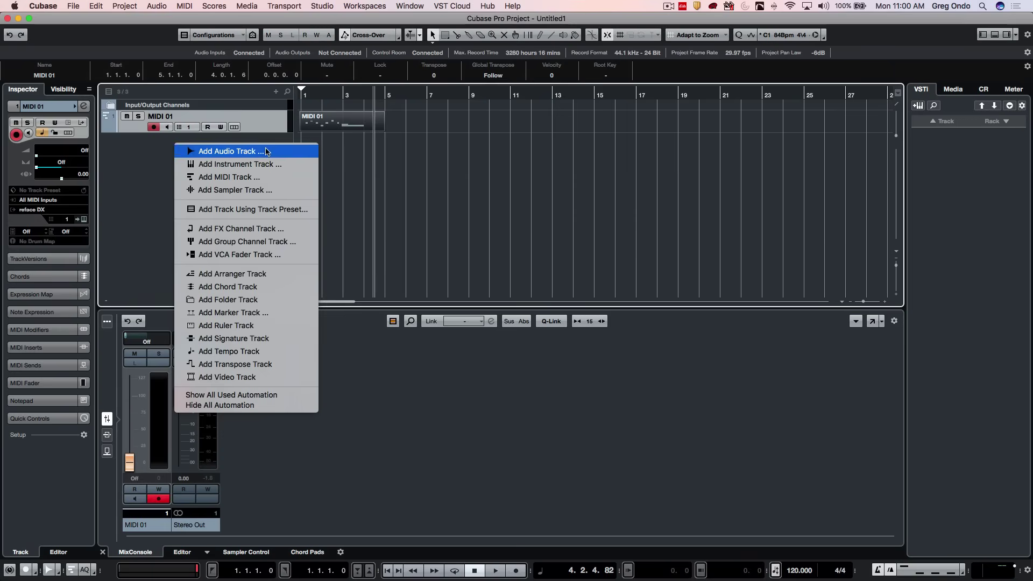
click(244, 177)
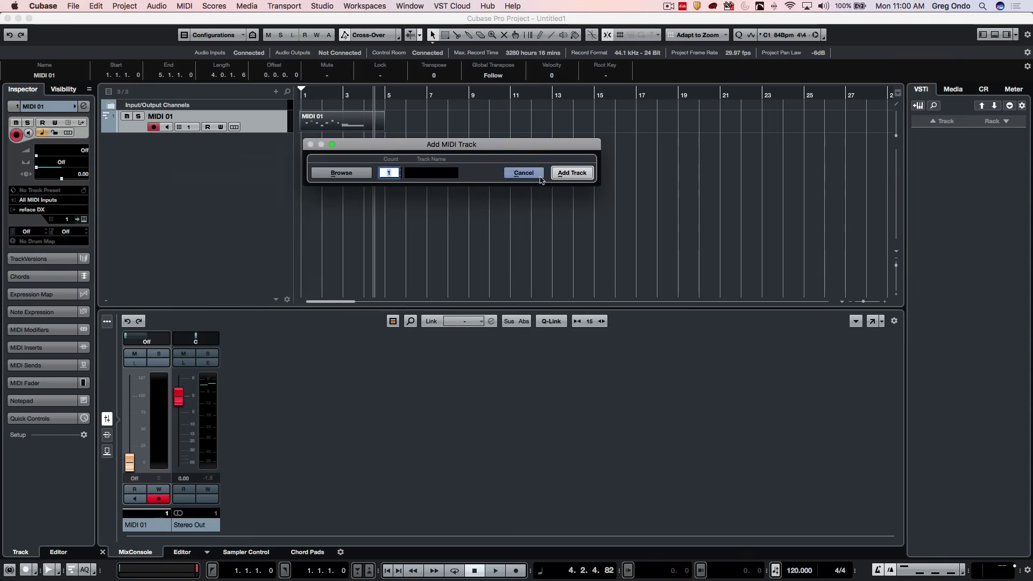
click(568, 172)
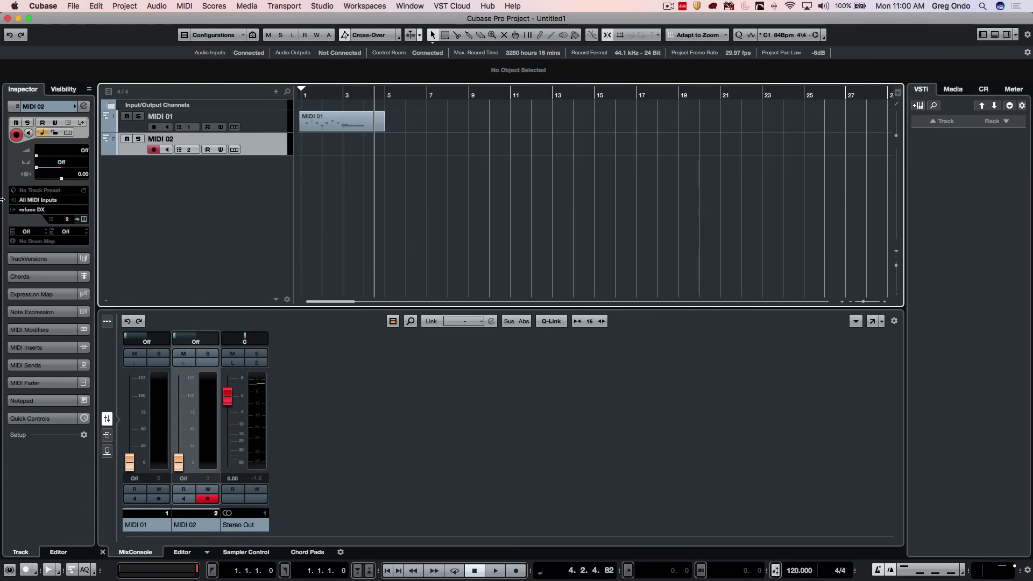
click(38, 209)
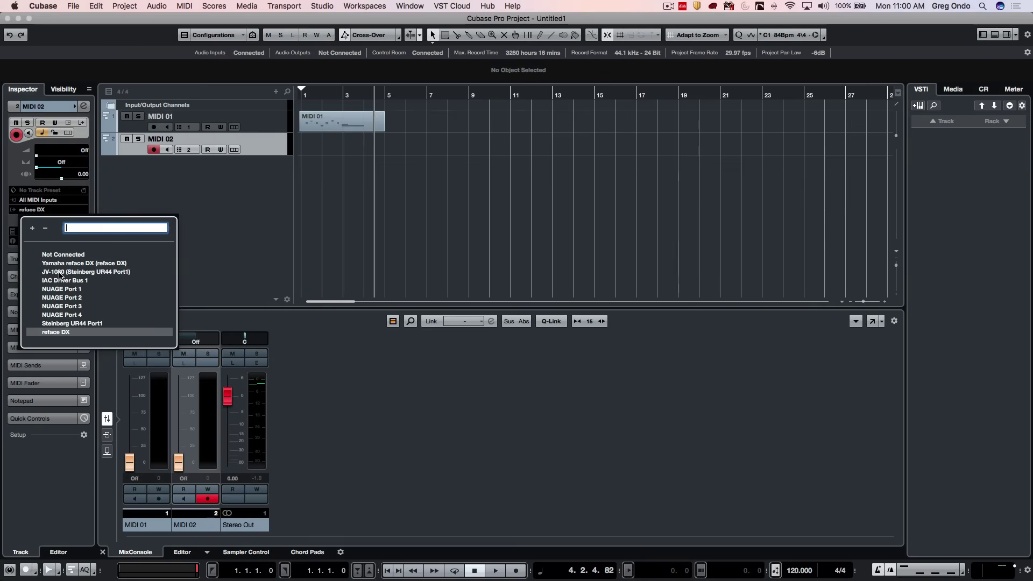
click(120, 276)
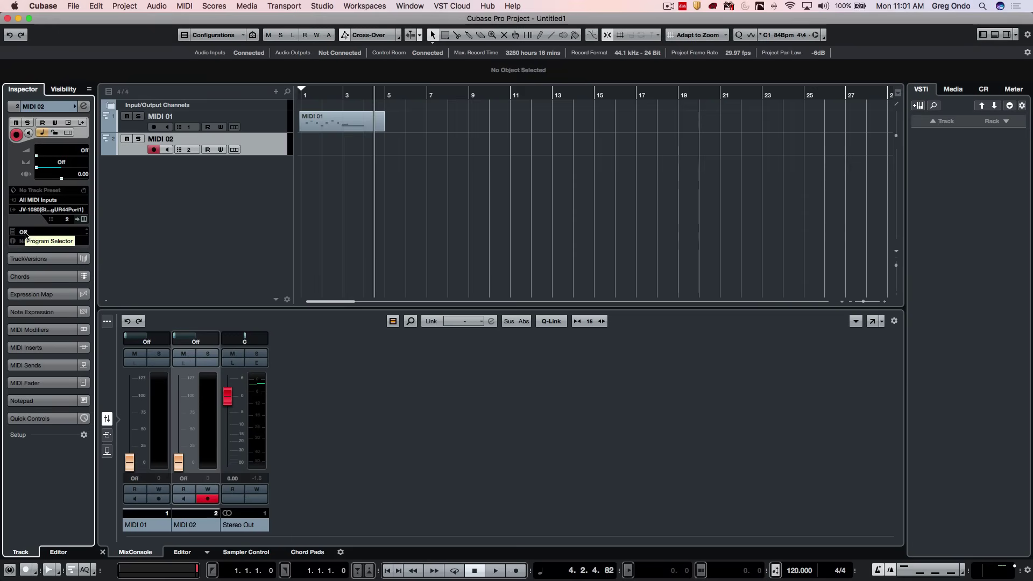
click(24, 232)
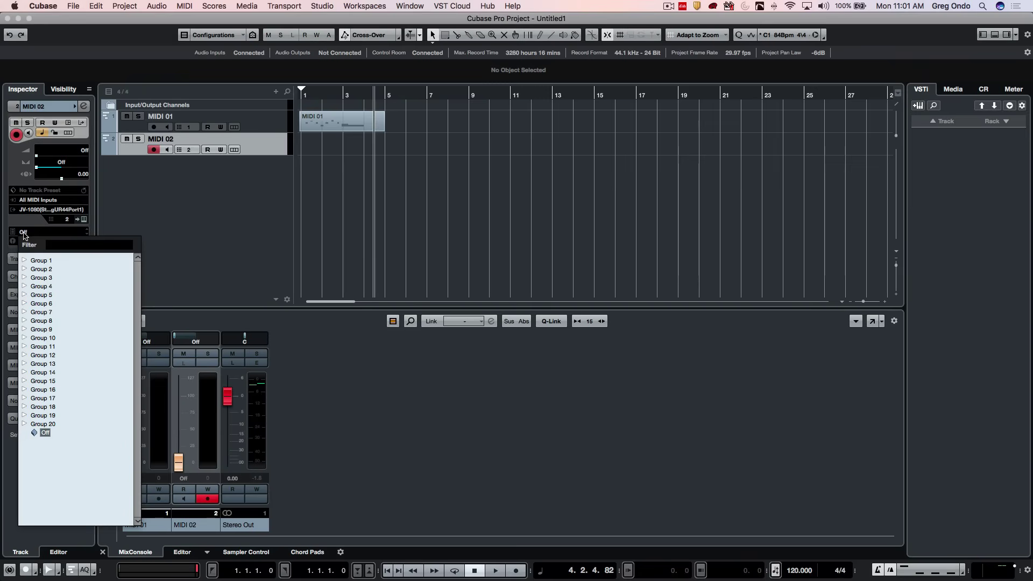
click(24, 260)
scroll(43, 298, down, 5)
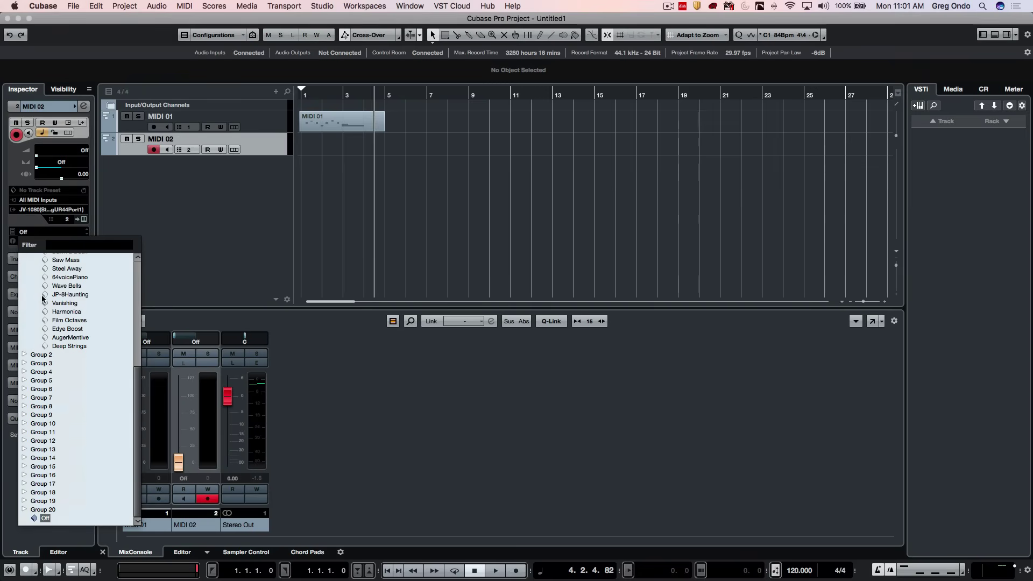
click(27, 356)
scroll(26, 366, down, 5)
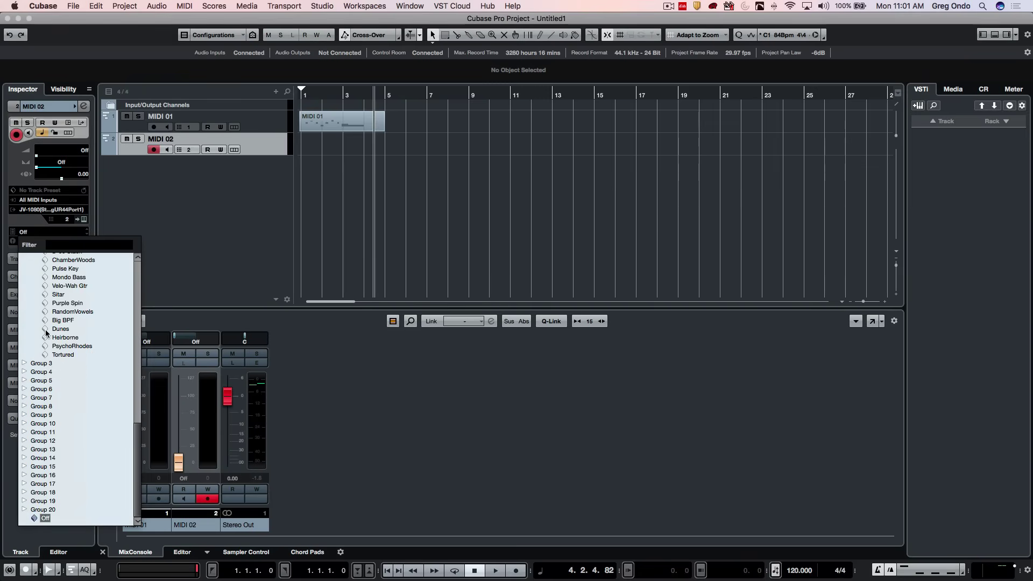
click(25, 364)
scroll(49, 349, down, 5)
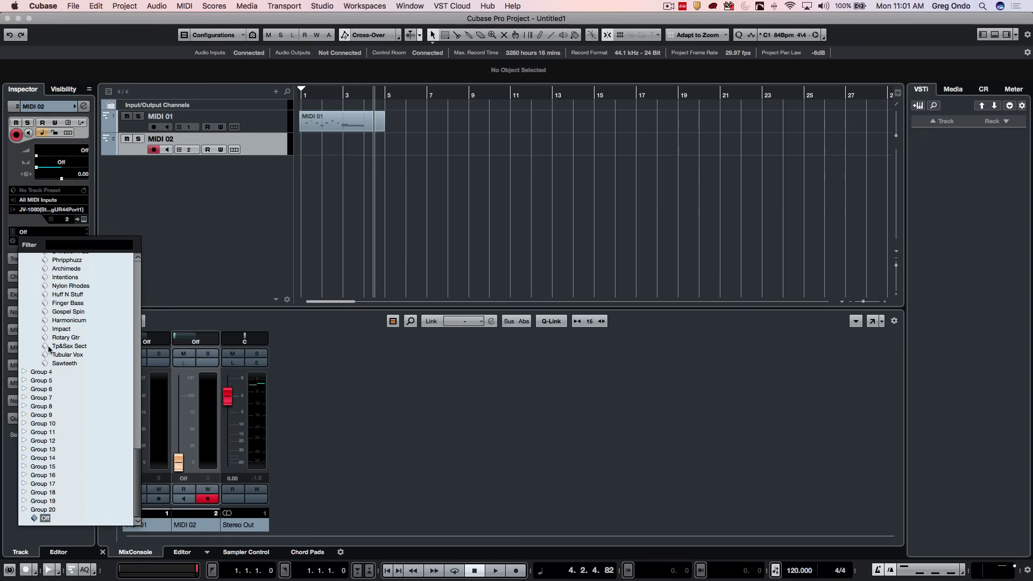
click(25, 372)
scroll(39, 366, up, 8)
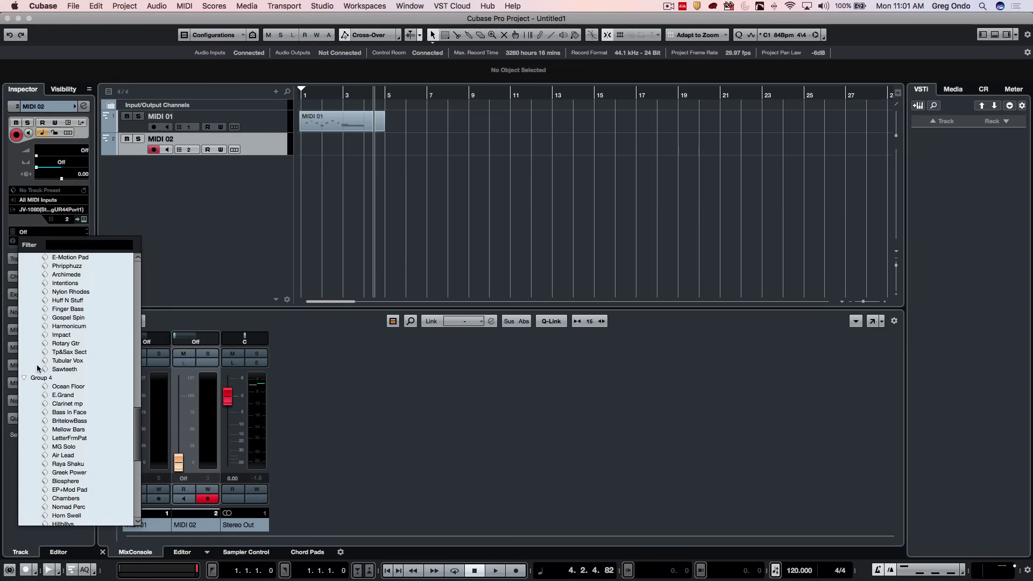
scroll(39, 366, up, 5)
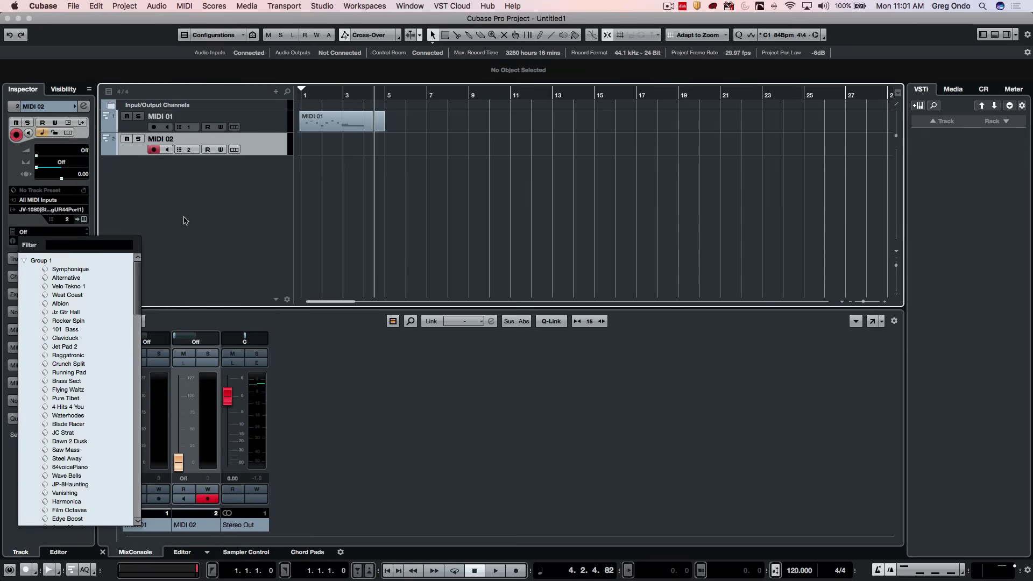
With the cursor at bar 1, set MIDI 01's output to Yamaha reface DX (reface DX).
click(265, 124)
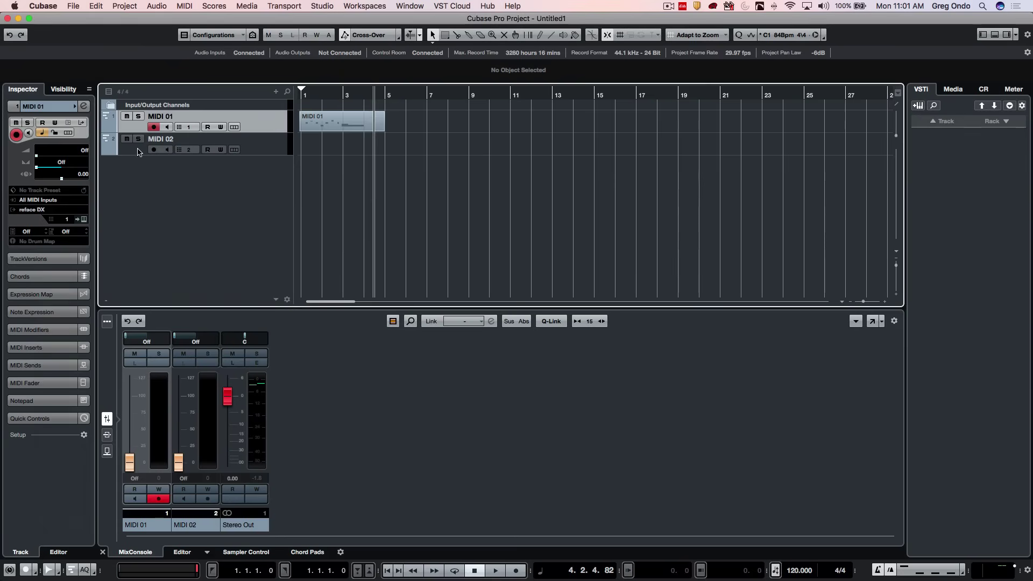
drag(330, 93, 300, 94)
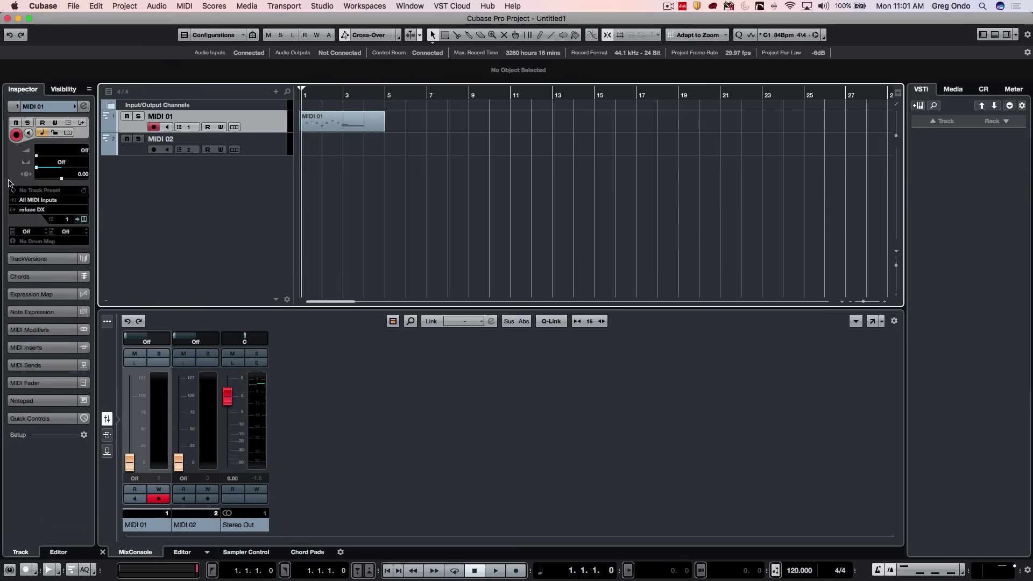
click(43, 210)
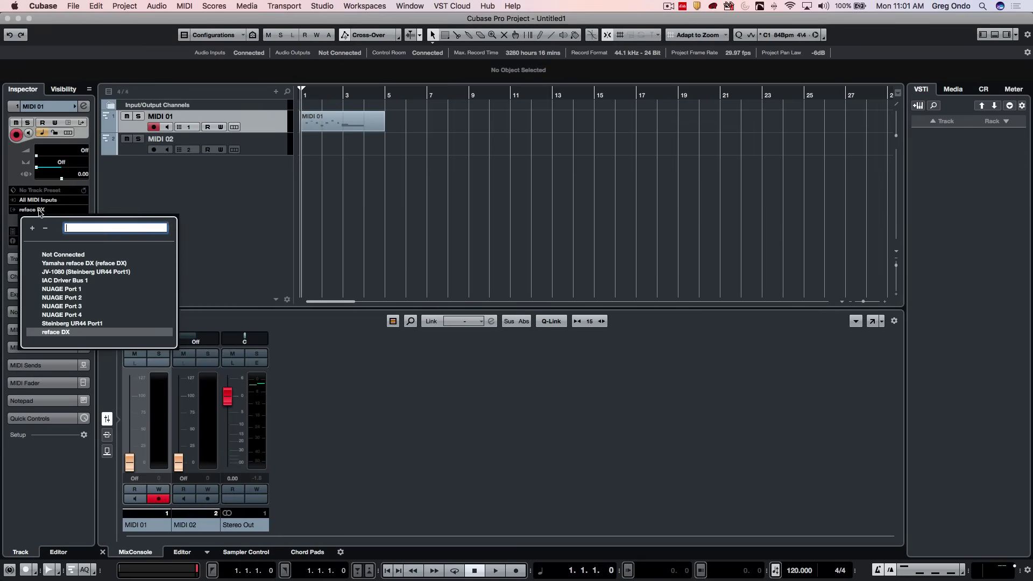
click(97, 264)
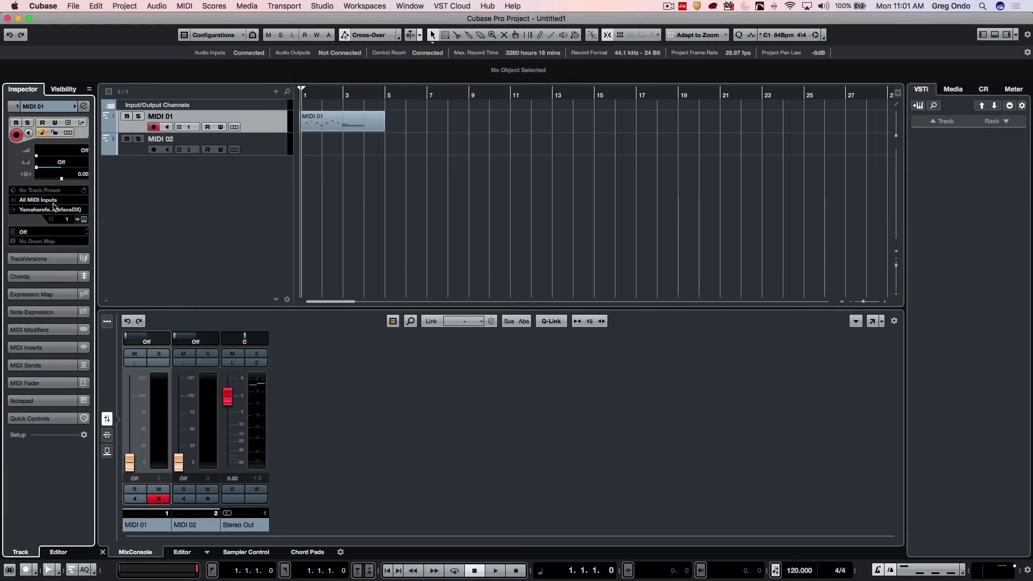
Open the Program Selector and expand Bank1 through Bank4 to show the reface DX presets.
click(25, 232)
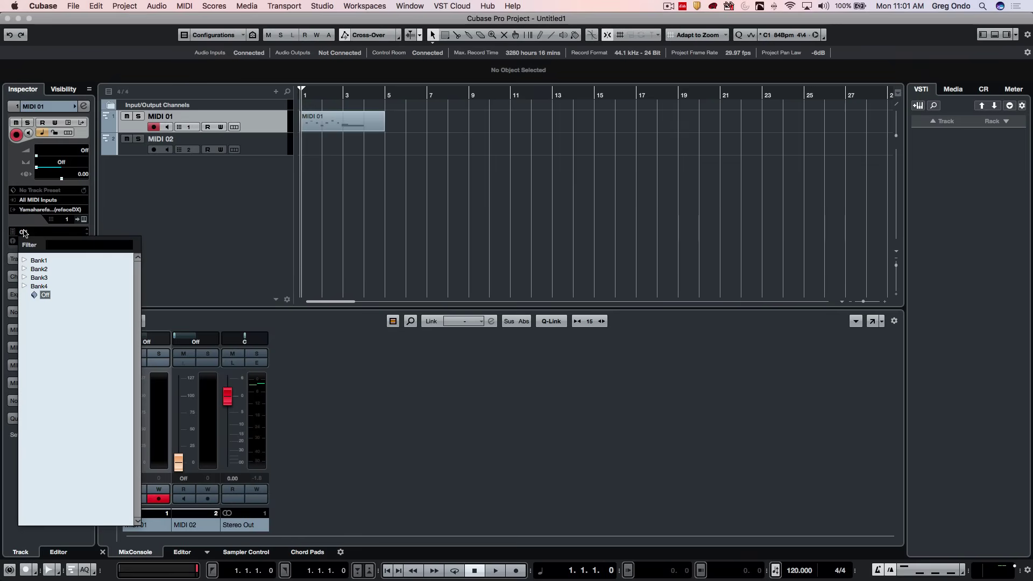
click(24, 261)
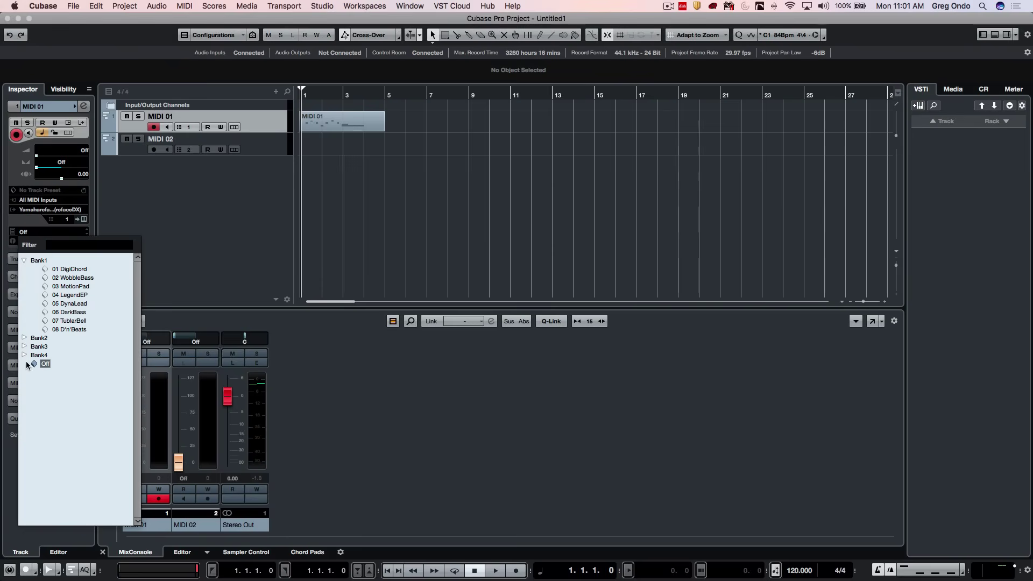
click(24, 355)
click(25, 347)
click(24, 338)
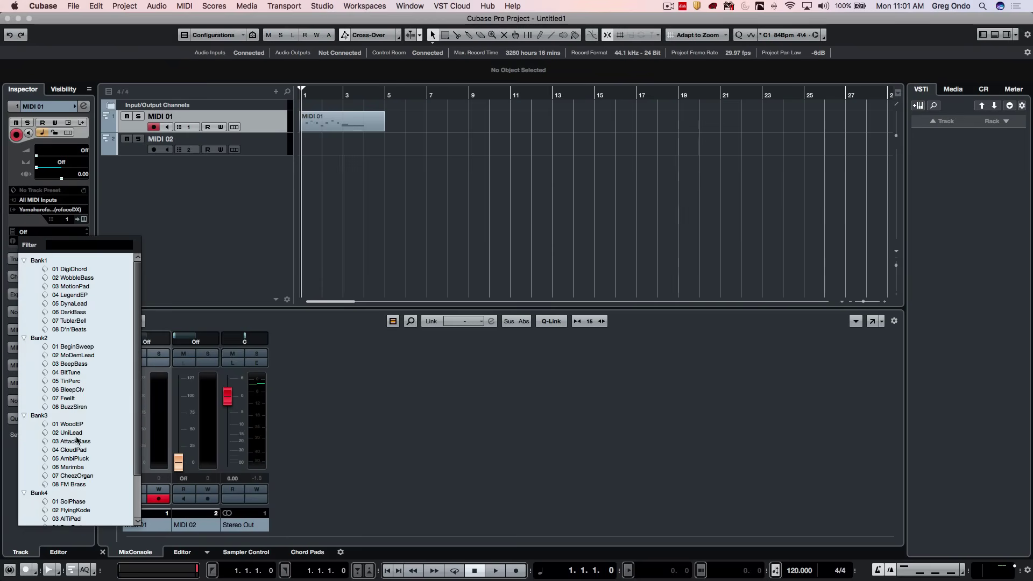
Play MIDI 01's part from the project start through the reface DX, stopping partway into bar 3.
click(322, 93)
key(Home)
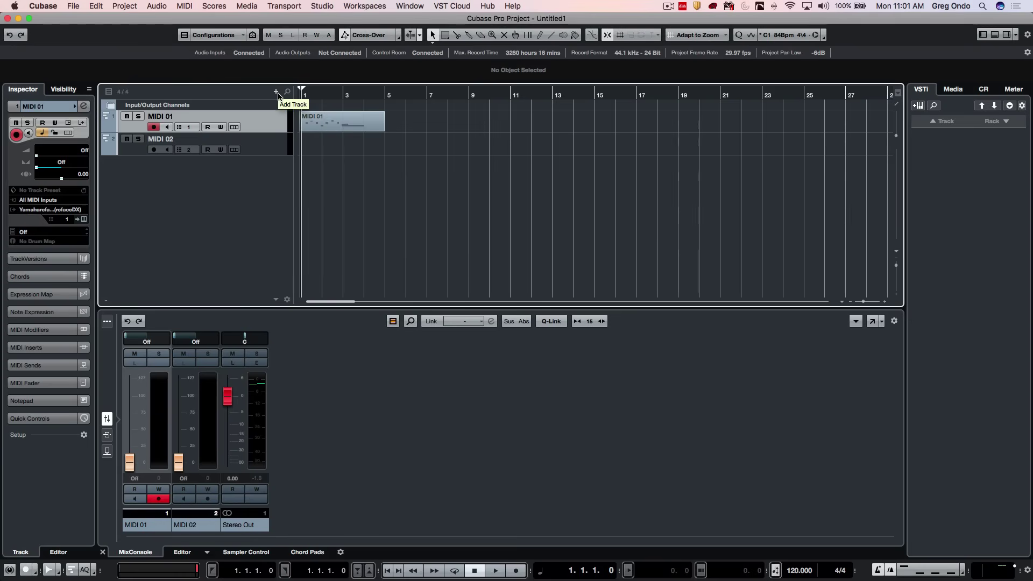
key(space)
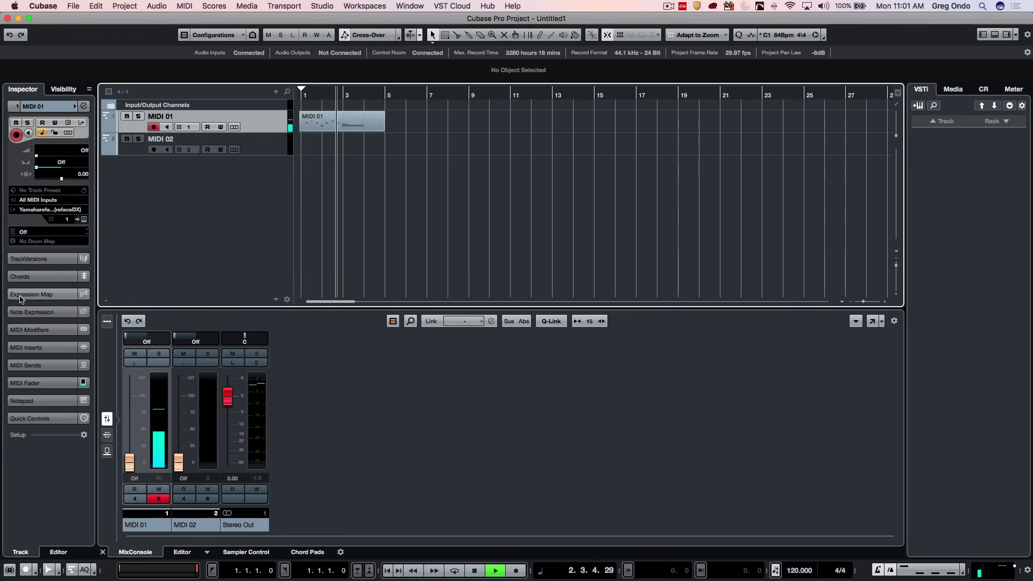
key(space)
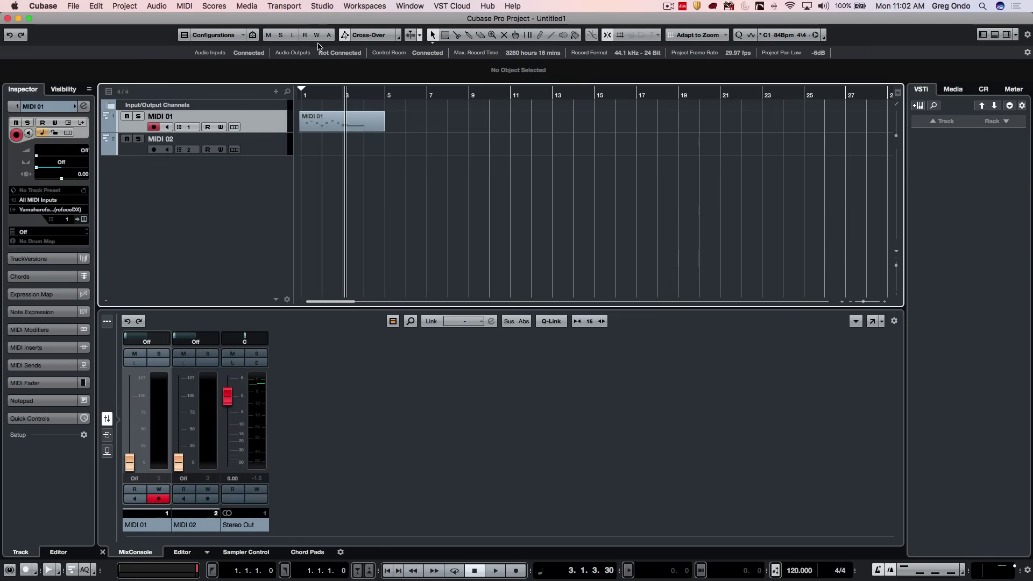
Open Studio > Audio Connections on the External Instruments page.
click(324, 7)
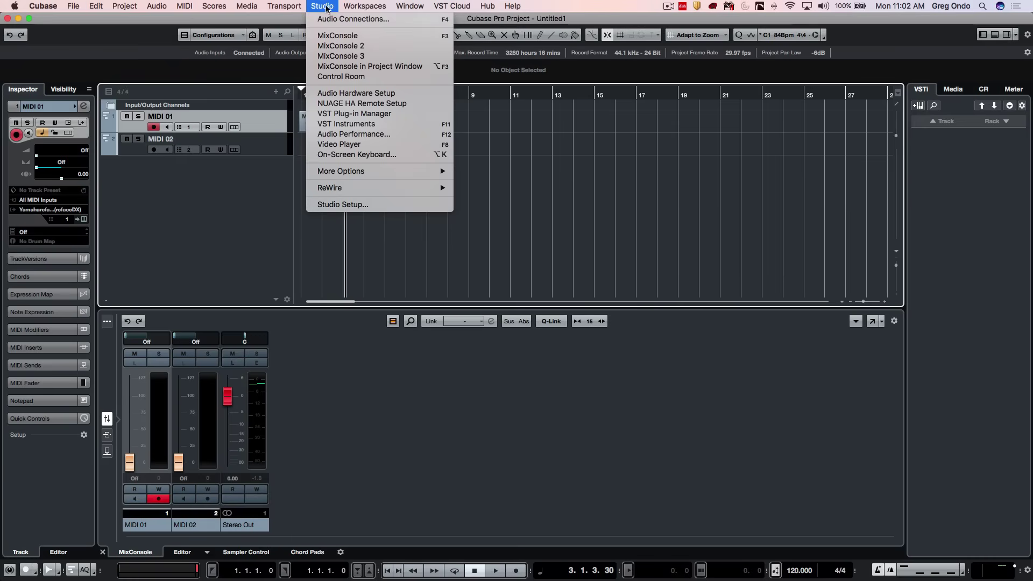
click(327, 20)
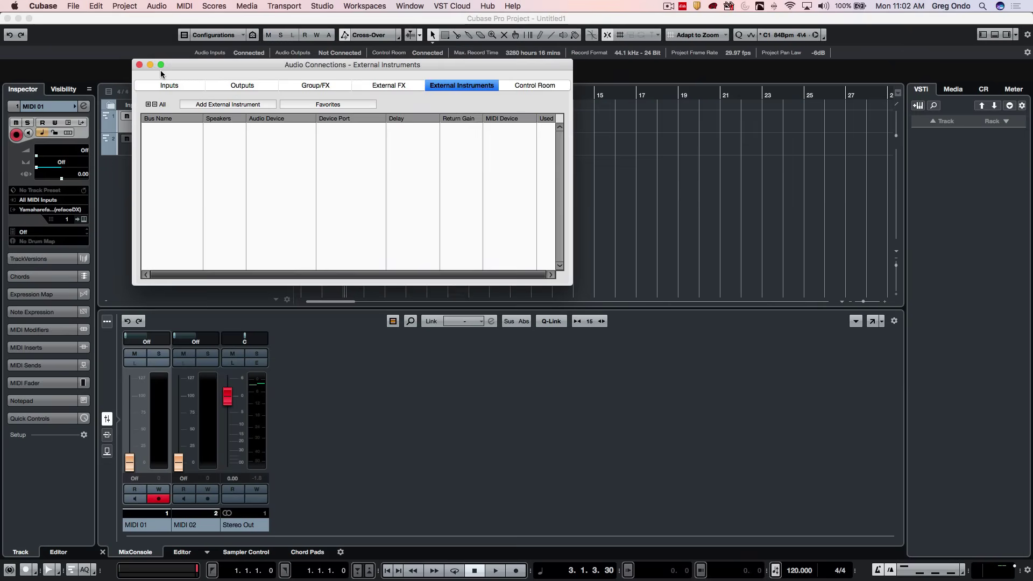
click(384, 86)
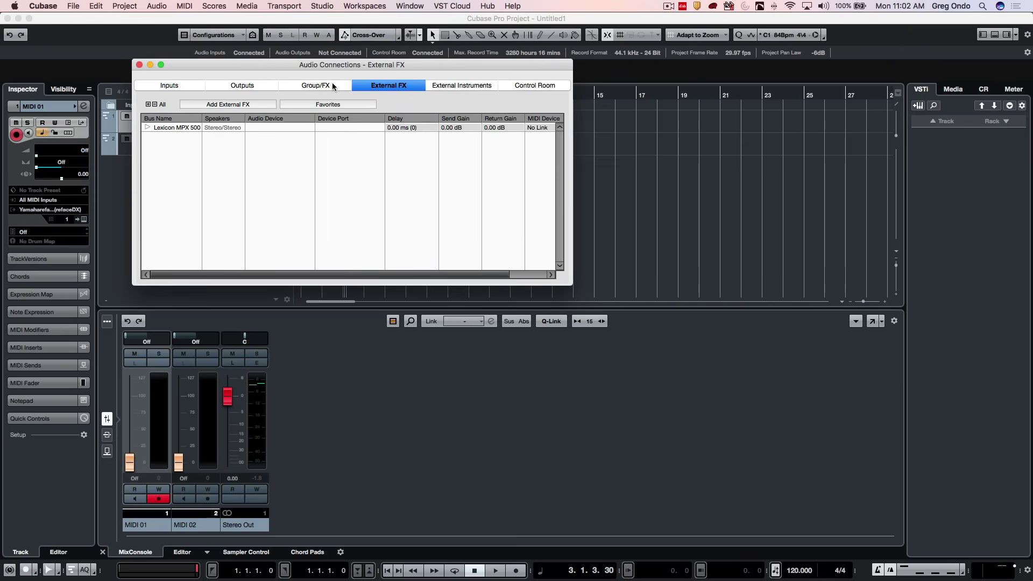
click(463, 86)
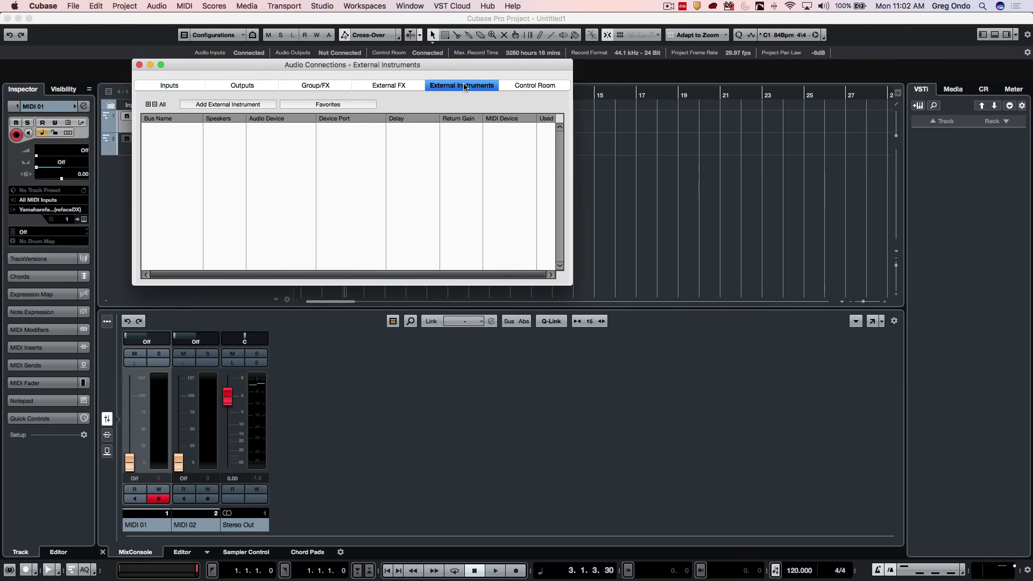
Add an external instrument named Reface DX with one stereo return, associated with the reface DX MIDI device.
click(205, 104)
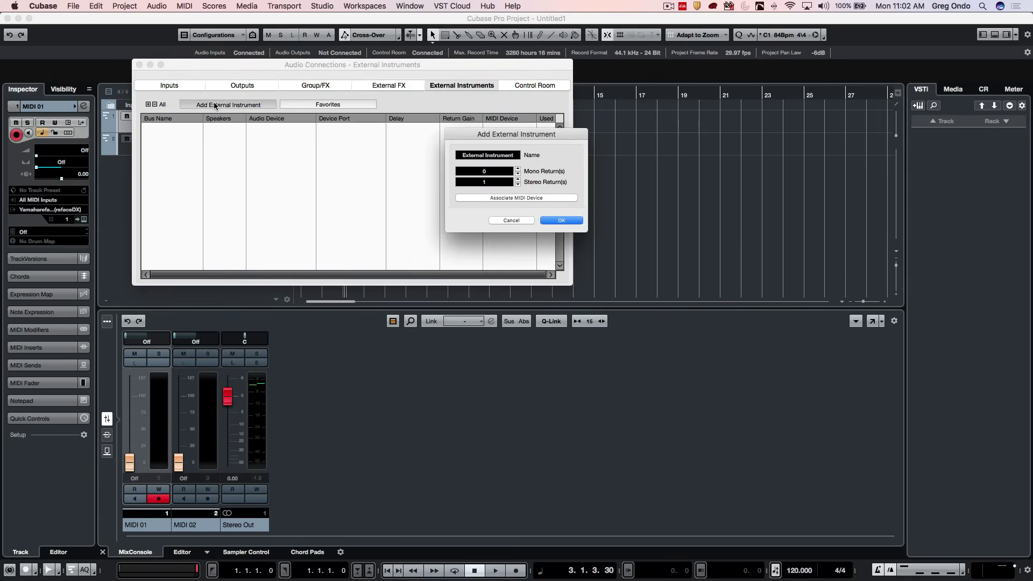
click(495, 155)
text(Reface DX)
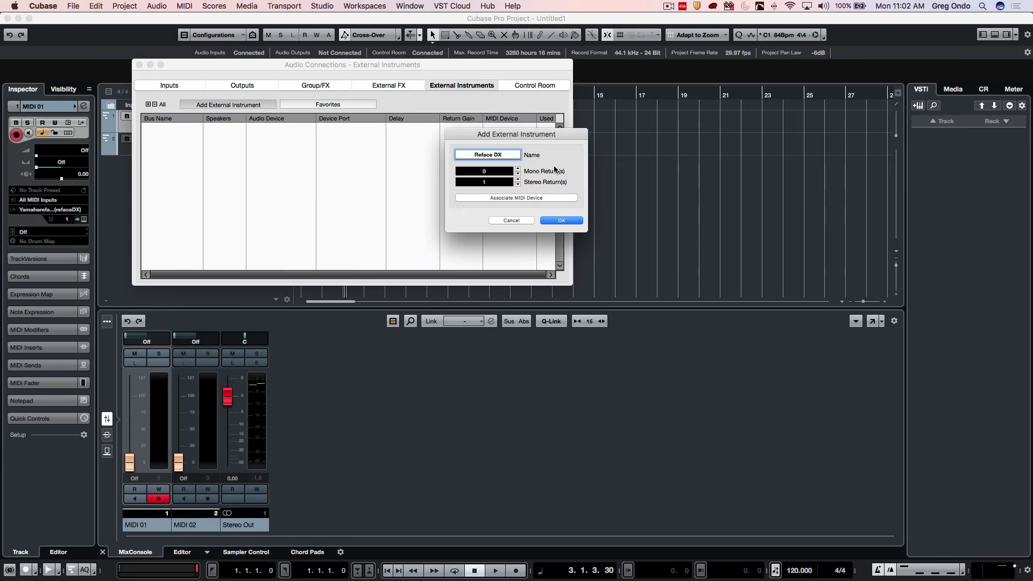
click(541, 198)
mouse_move(580, 218)
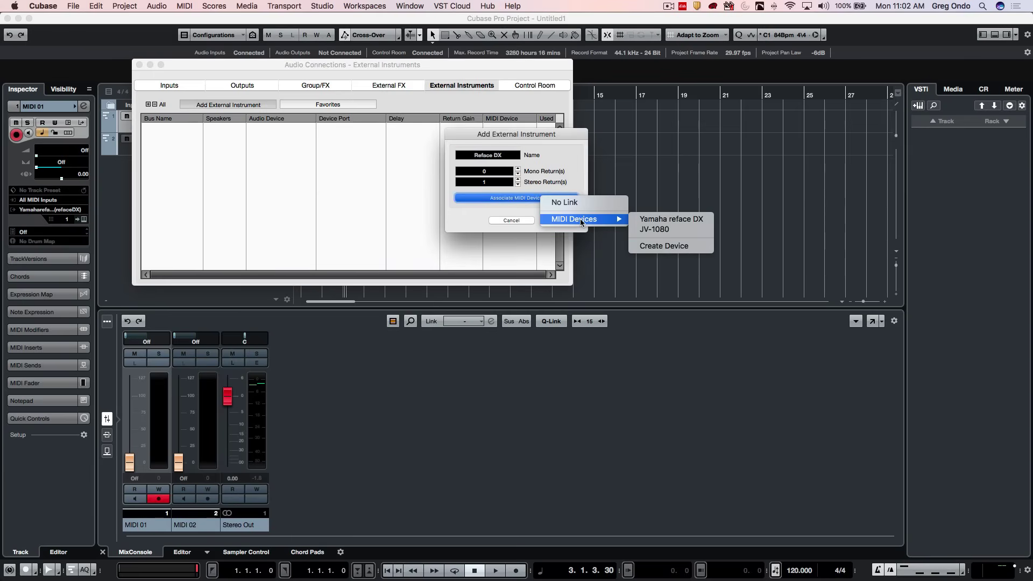
click(663, 219)
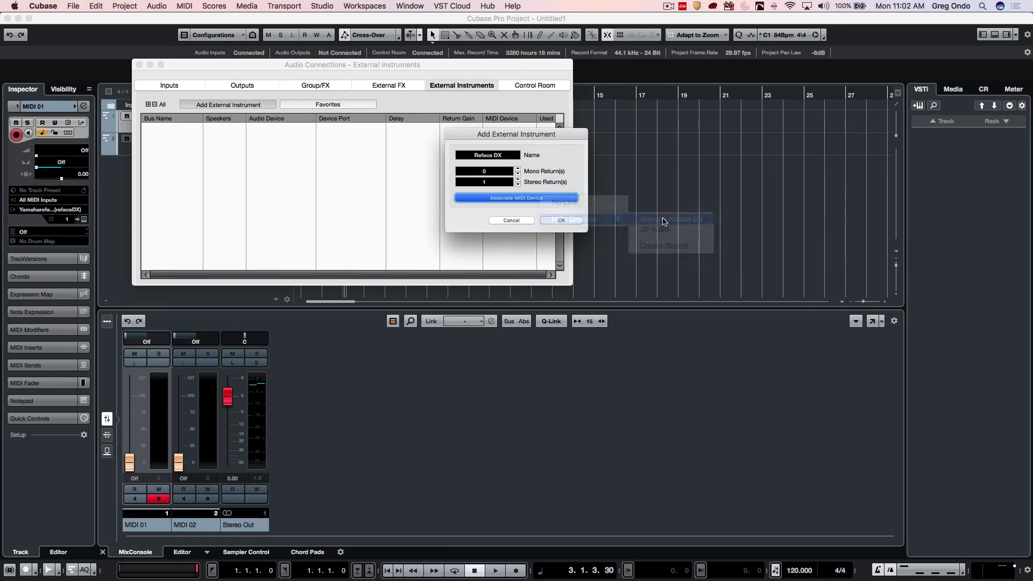
click(562, 220)
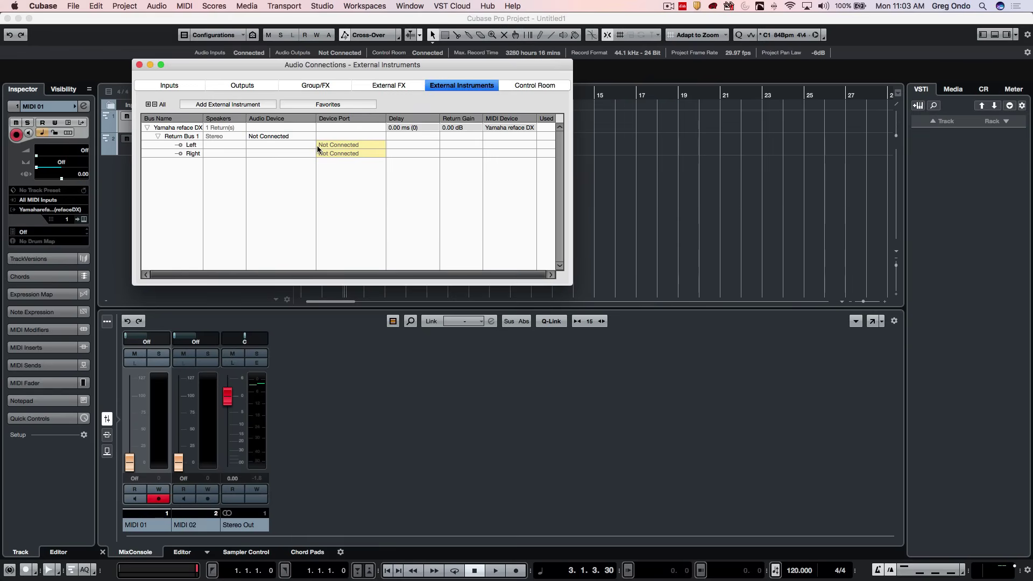
Set the return's audio device to Steinberg UR44, Left on Input 5 and Right on Input 6.
click(279, 136)
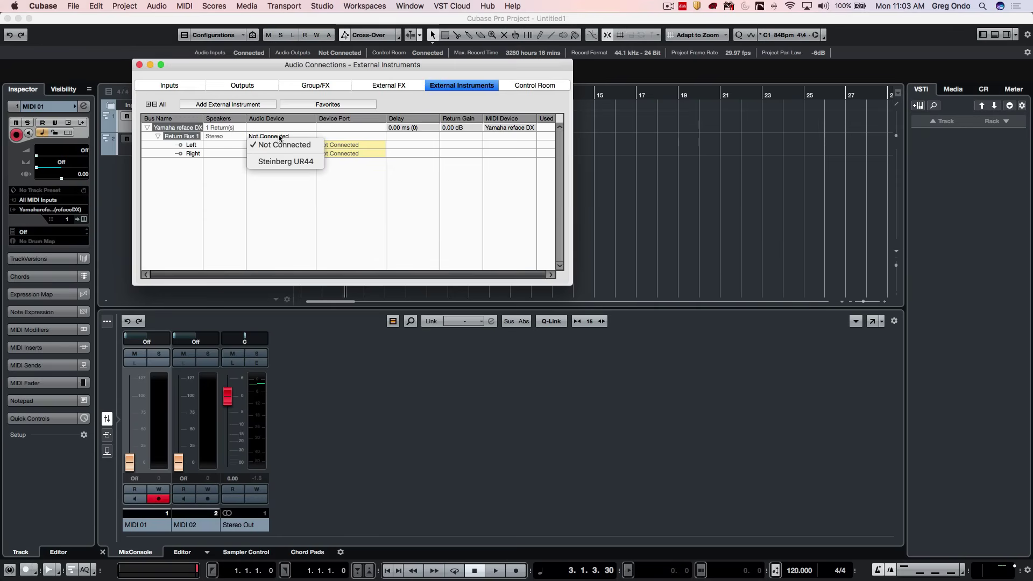
click(289, 161)
click(356, 144)
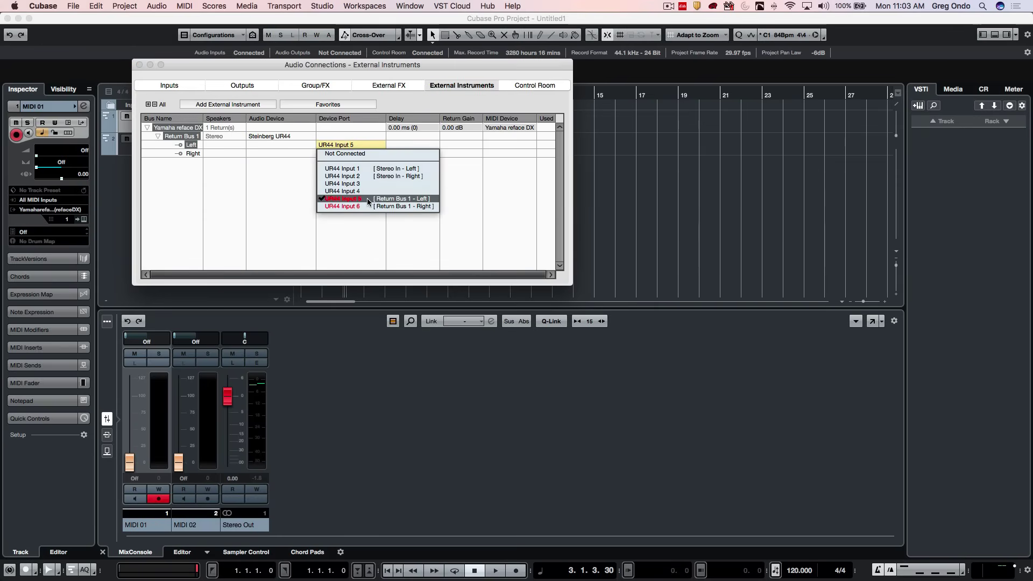
click(367, 198)
click(356, 153)
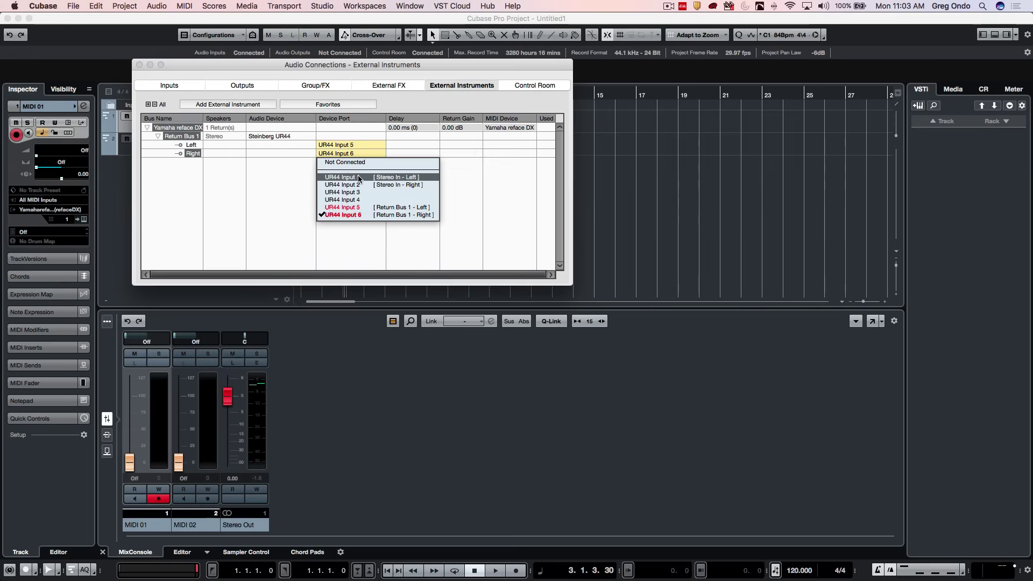
click(368, 218)
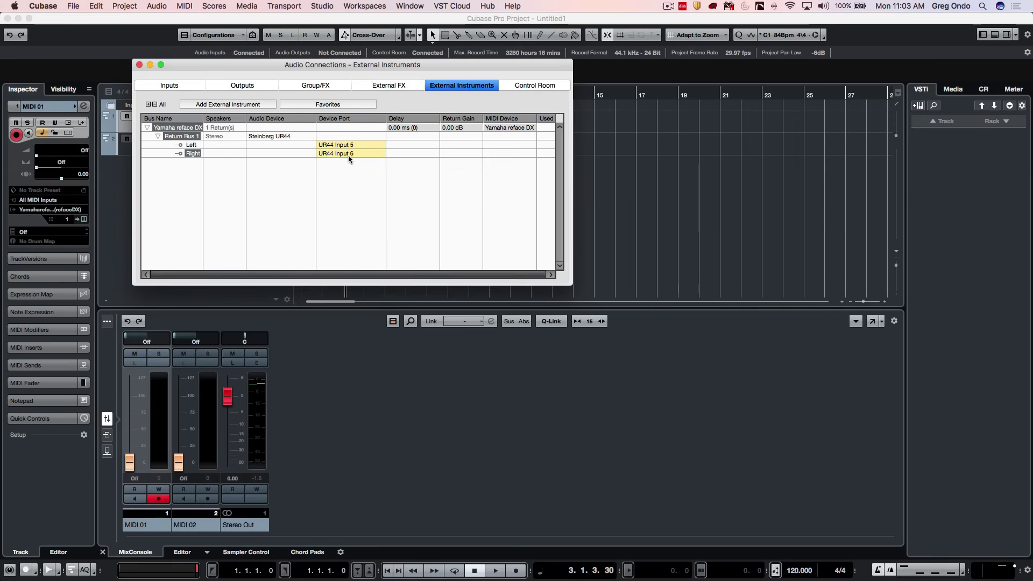
Close Audio Connections and add an instrument track using External Plug-ins > Yamaha reface DX.
click(138, 65)
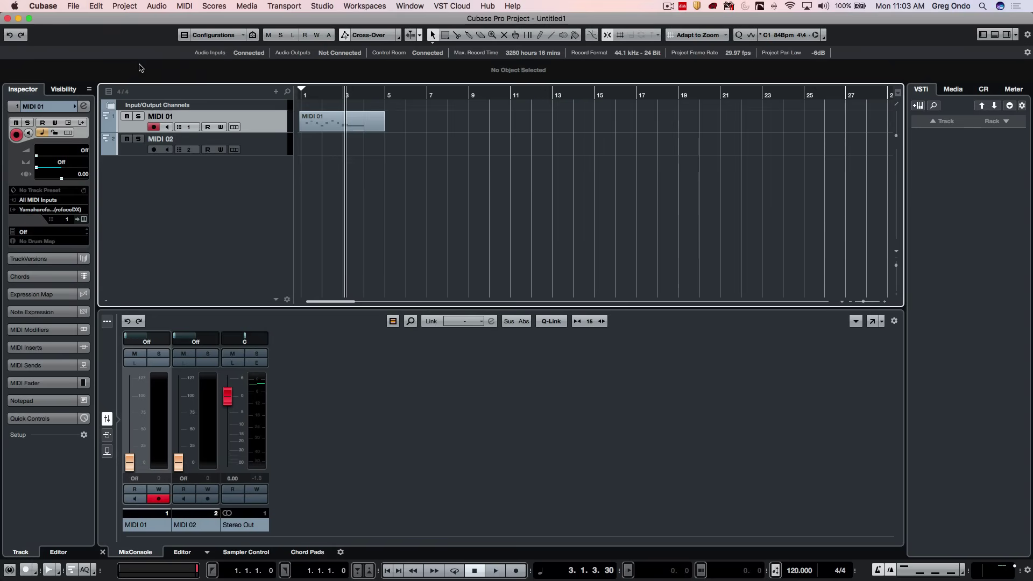
right_click(208, 175)
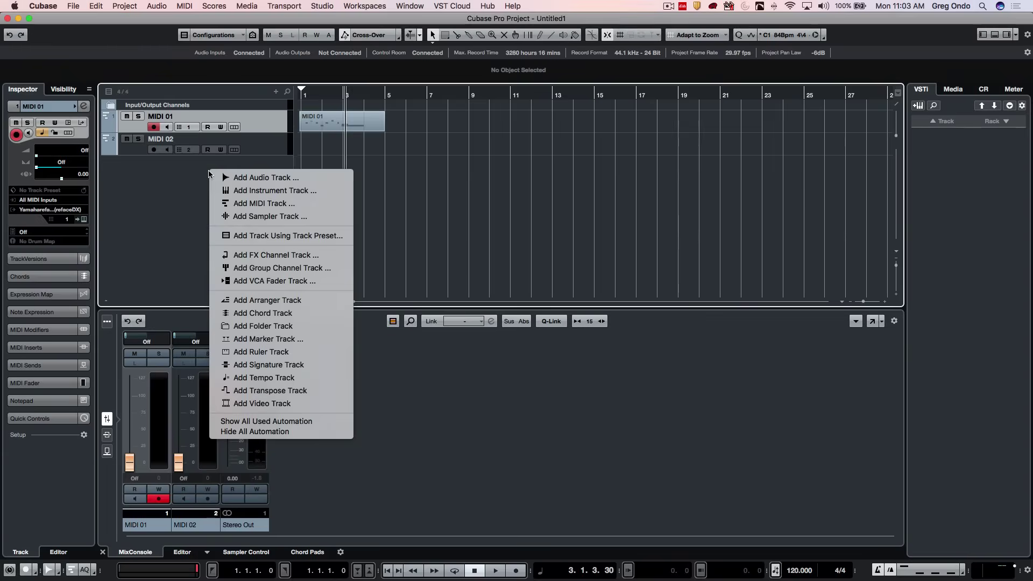
click(277, 191)
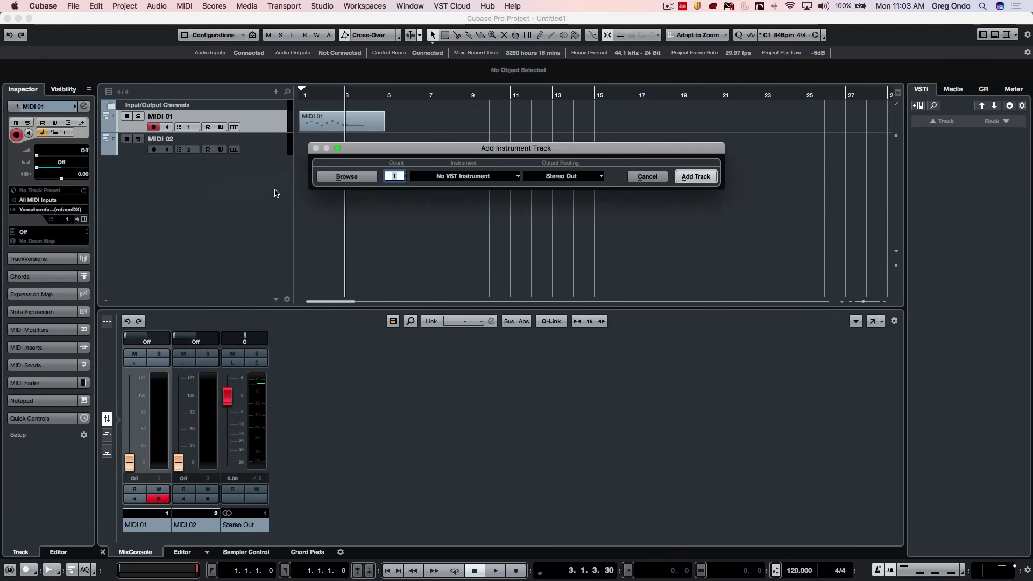
click(454, 176)
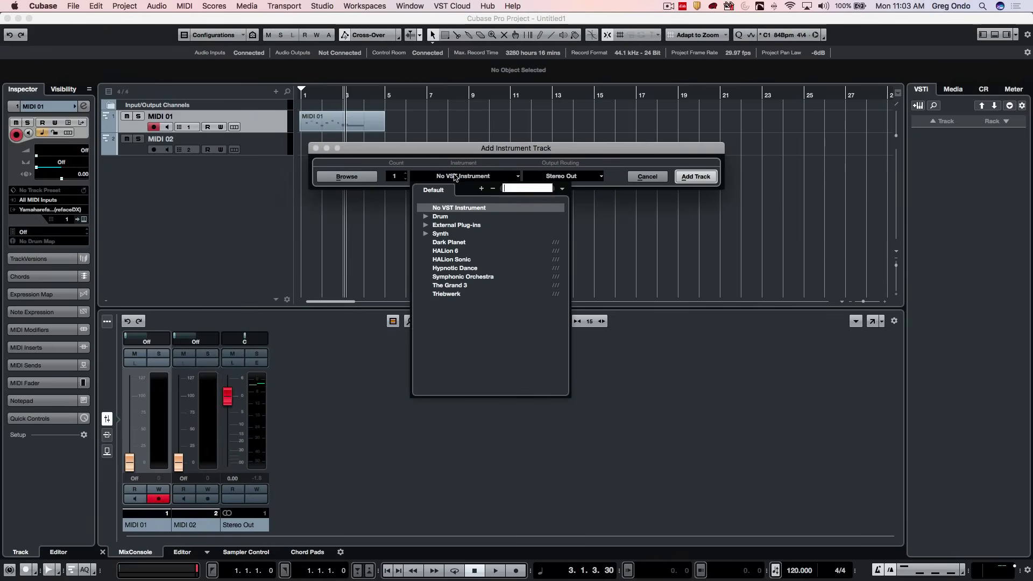
click(425, 226)
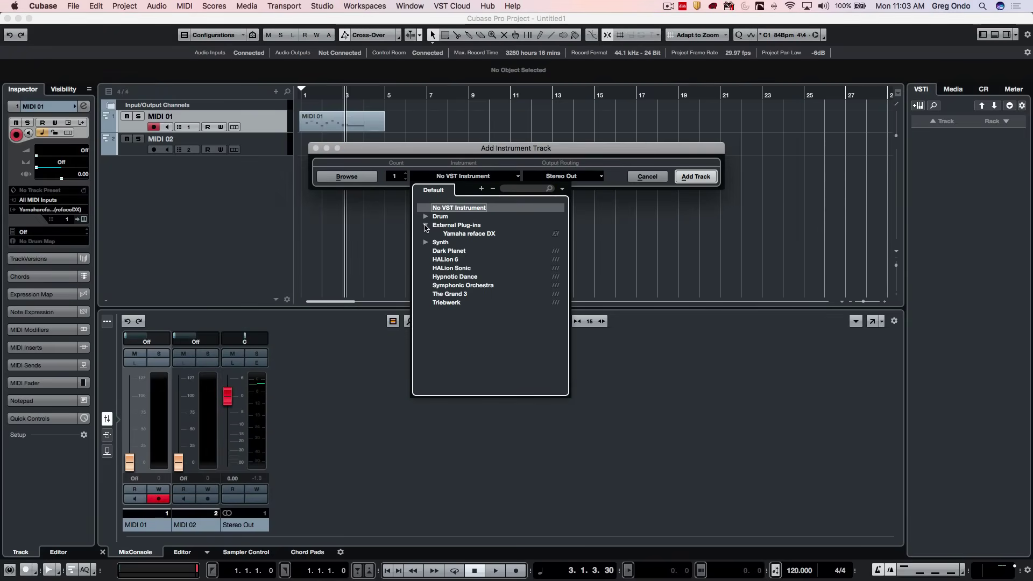
double_click(488, 234)
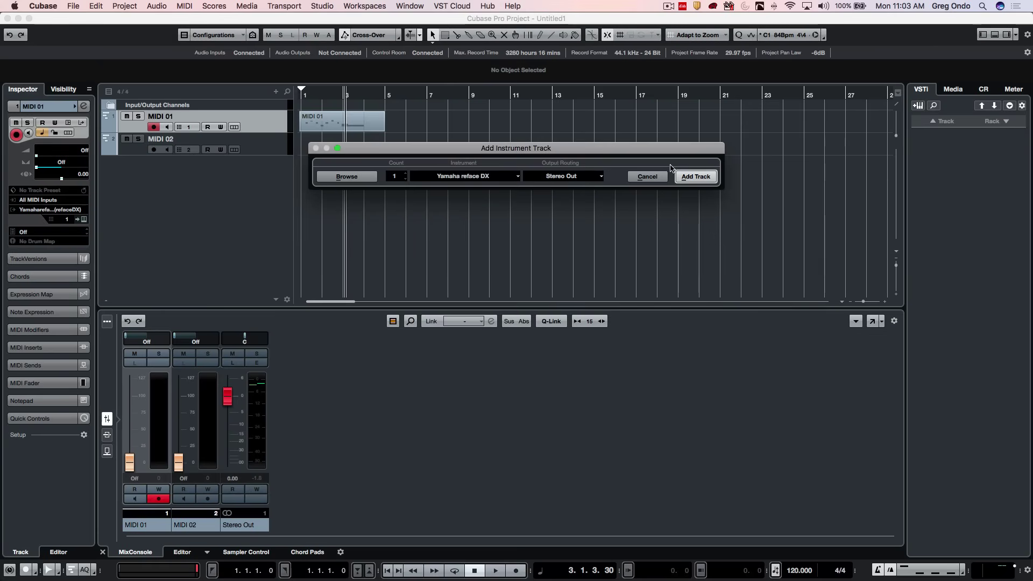
click(696, 177)
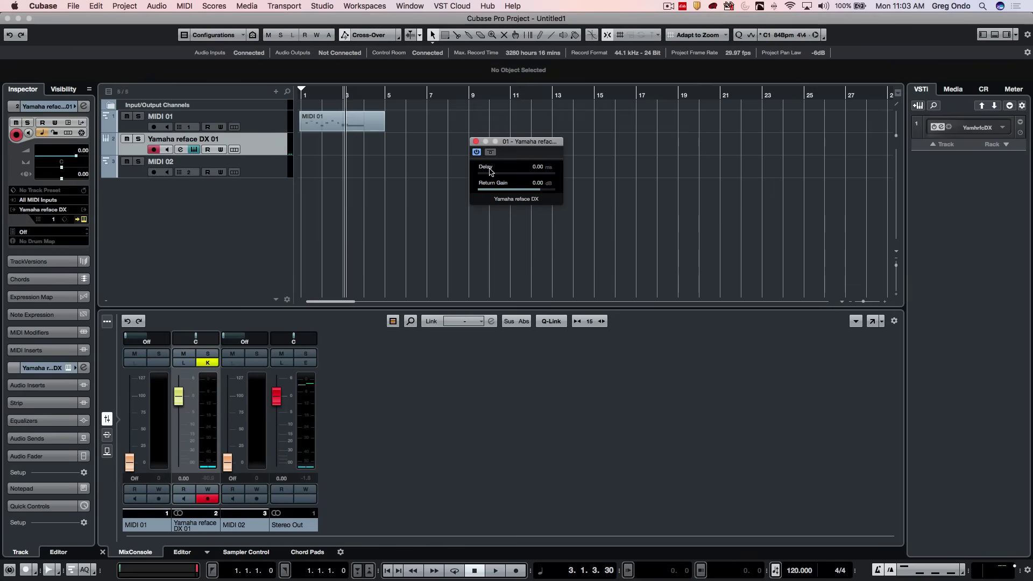
Place the project cursor at bar 6 and start recording on Yamaha reface DX 01.
click(415, 94)
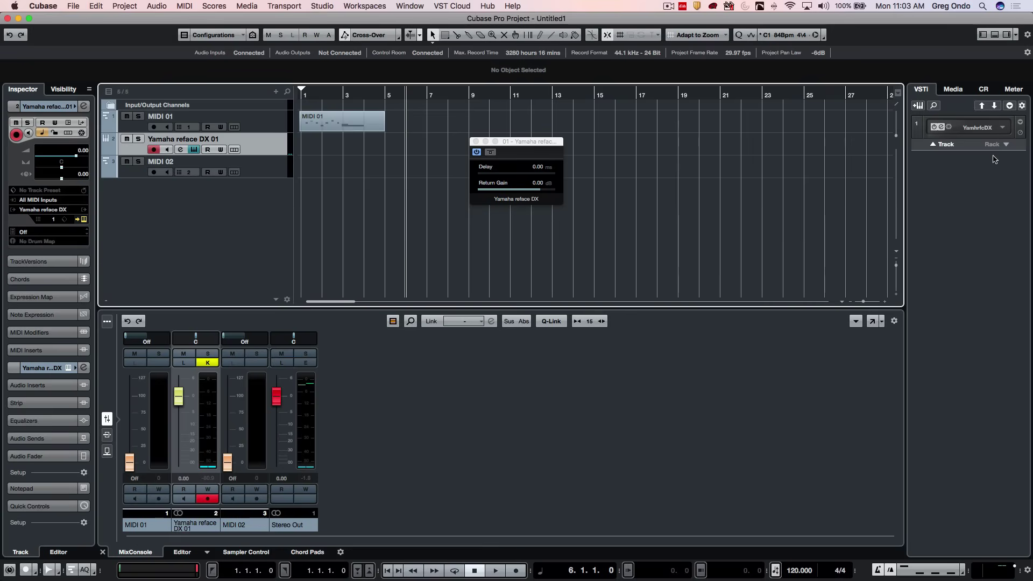
click(1006, 145)
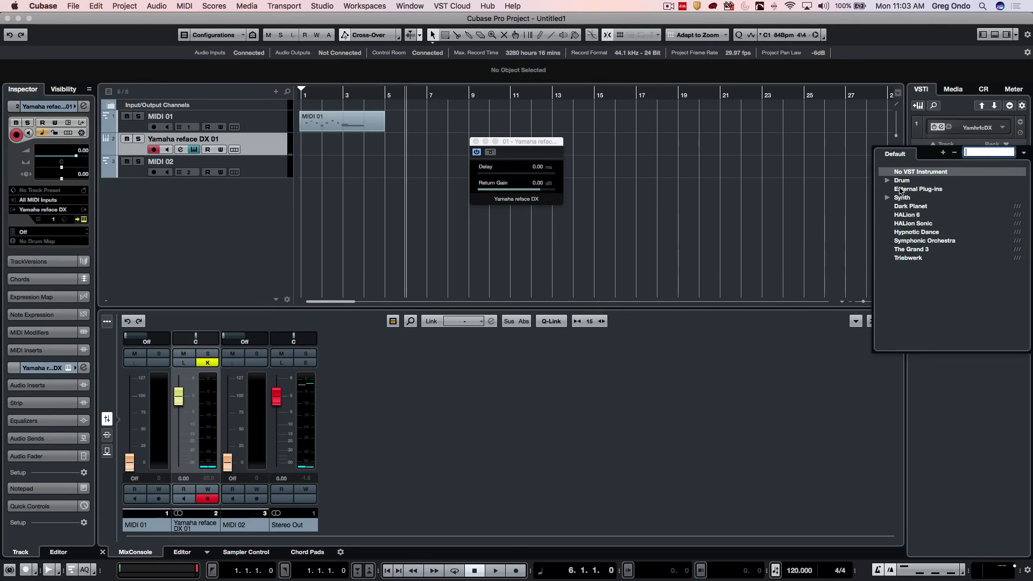
click(807, 165)
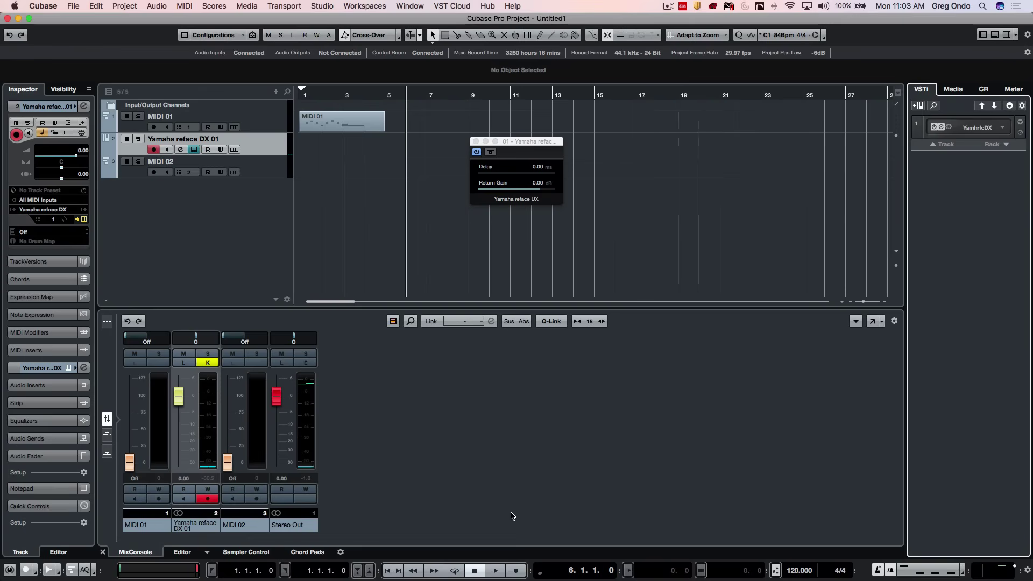
click(519, 572)
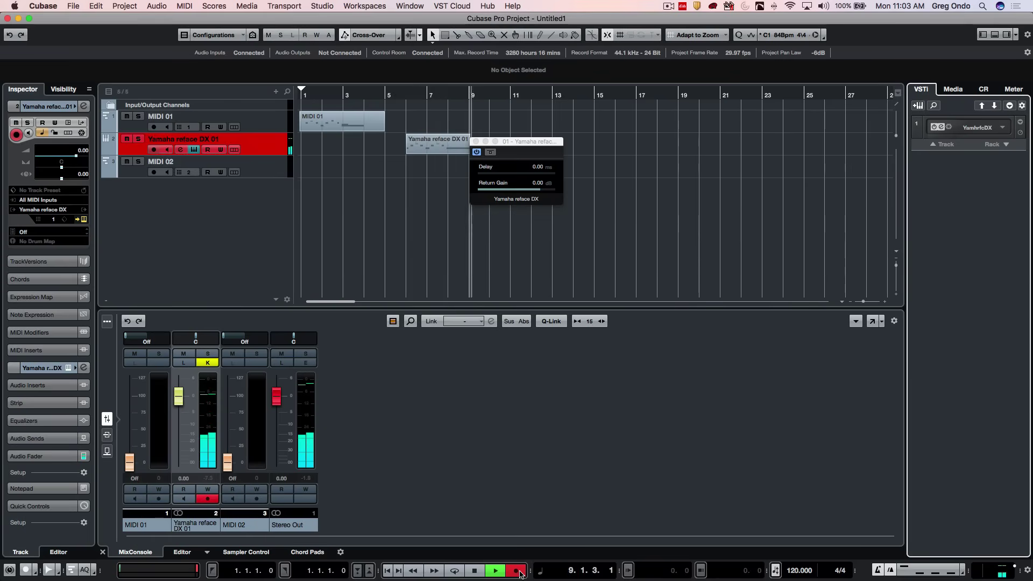
Stop recording at bar 10 and close the reface DX plug-in window.
key(space)
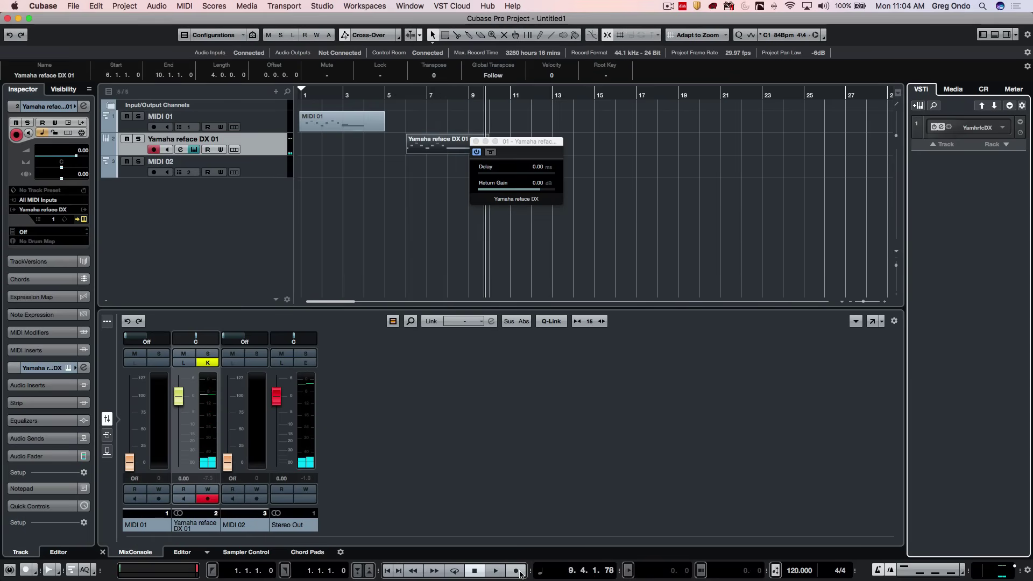
click(476, 142)
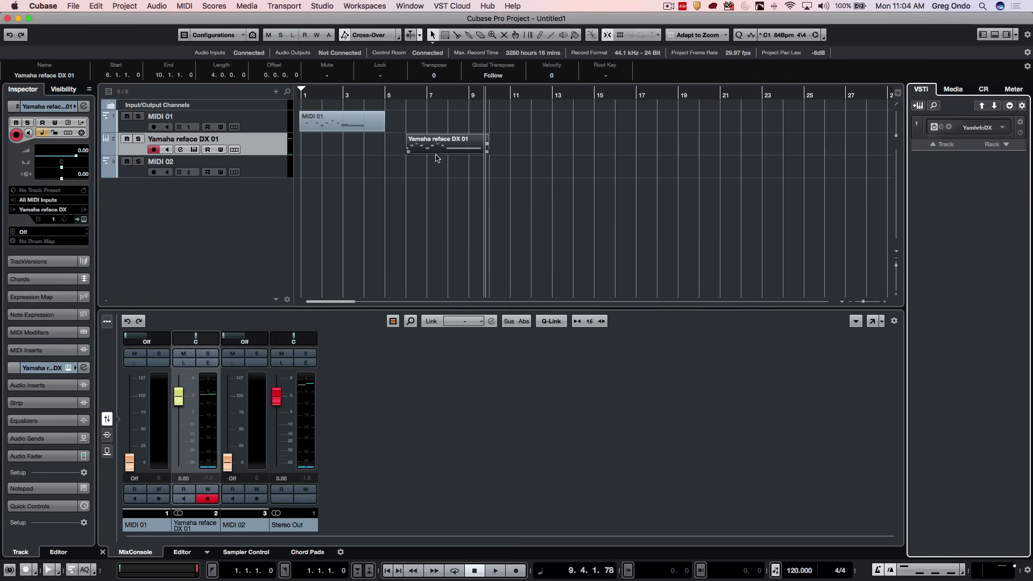
Cycle playback over bars 6–10 and boost the channel's EQ band 3 by 6.1 dB at 2372 Hz.
click(414, 101)
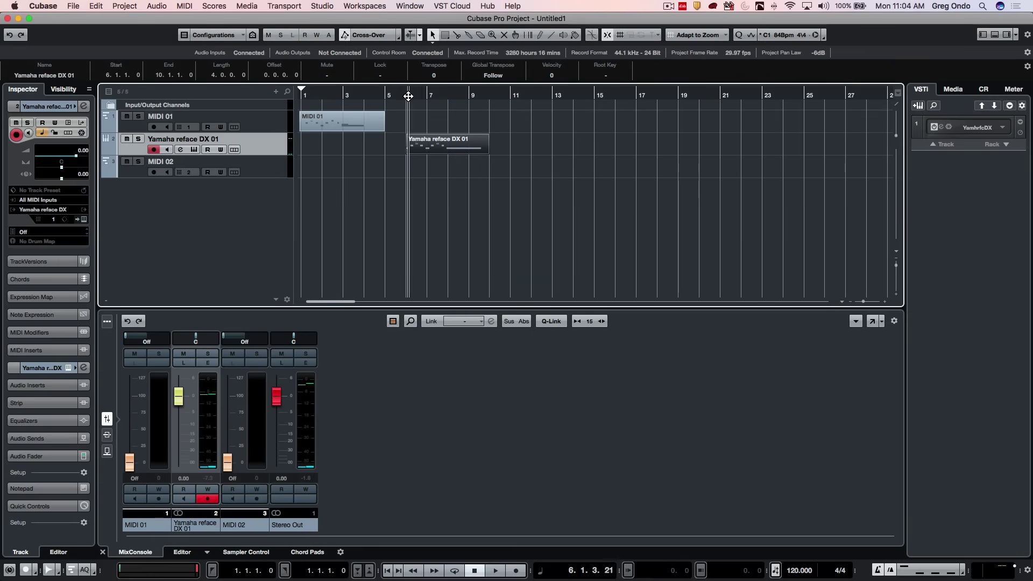
key(p)
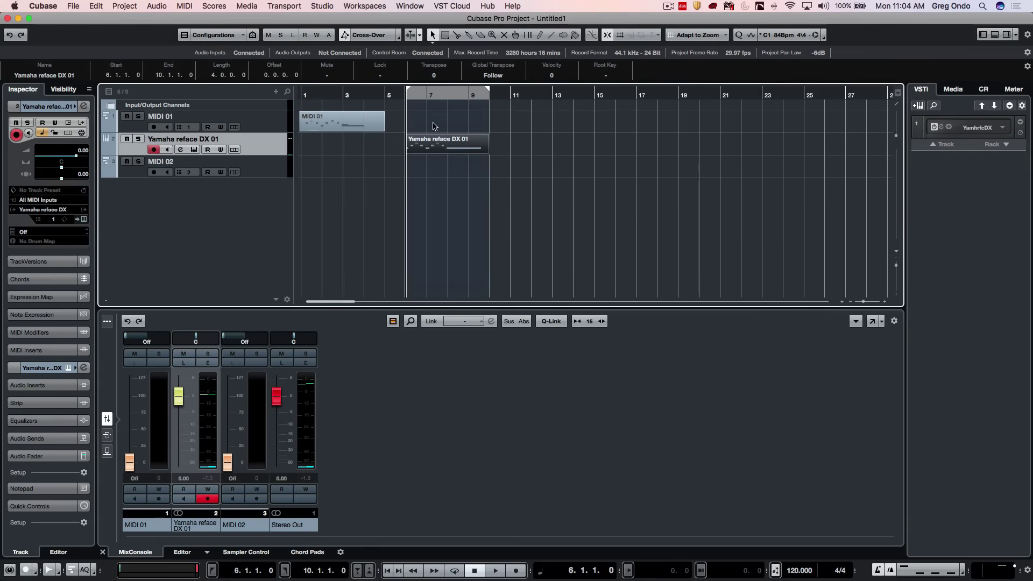
click(452, 90)
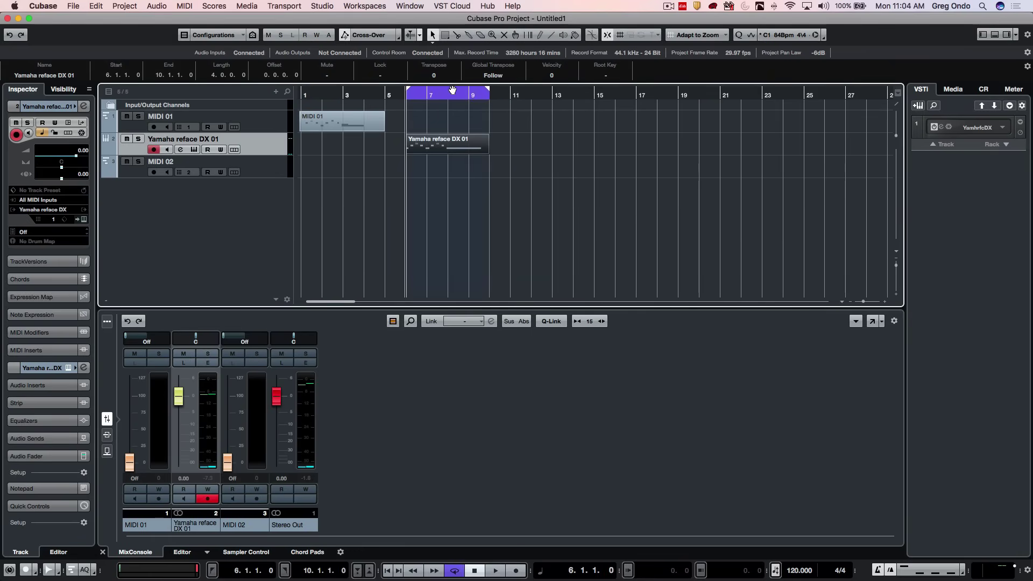
key(space)
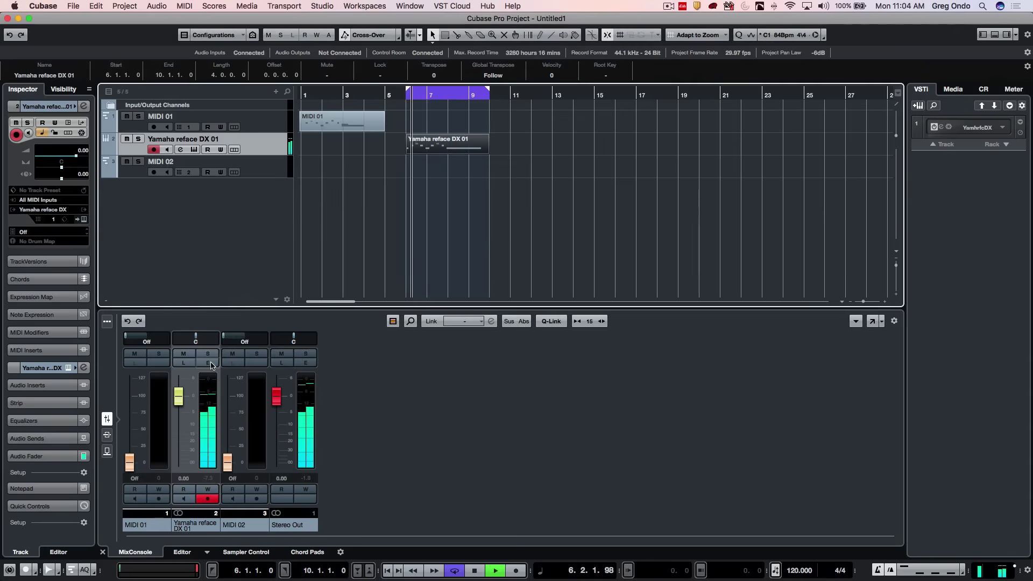
click(209, 363)
drag(594, 370, 626, 330)
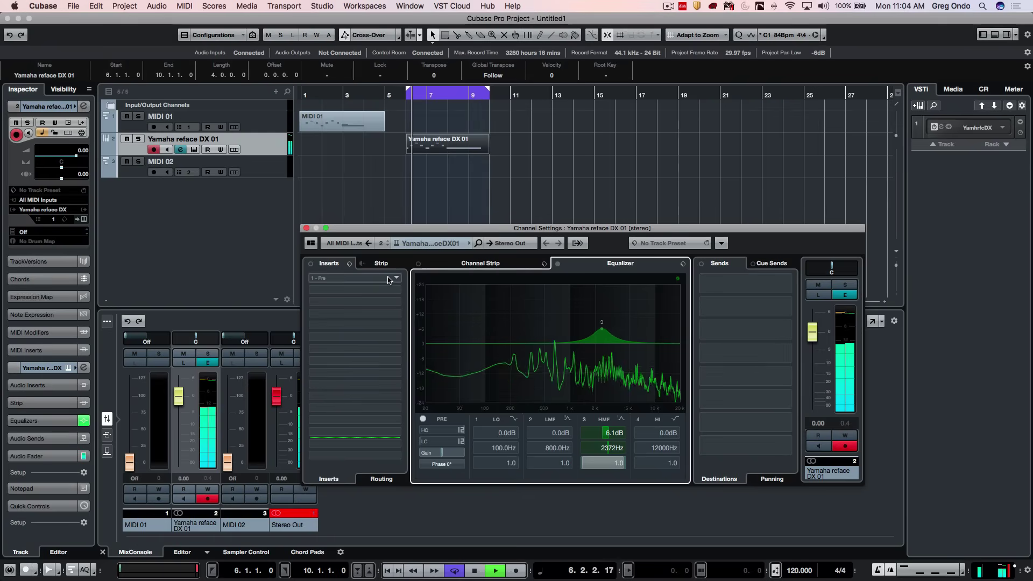
Insert Modulation > Chorus as the first insert on the reface DX channel with Mix 100.
click(355, 278)
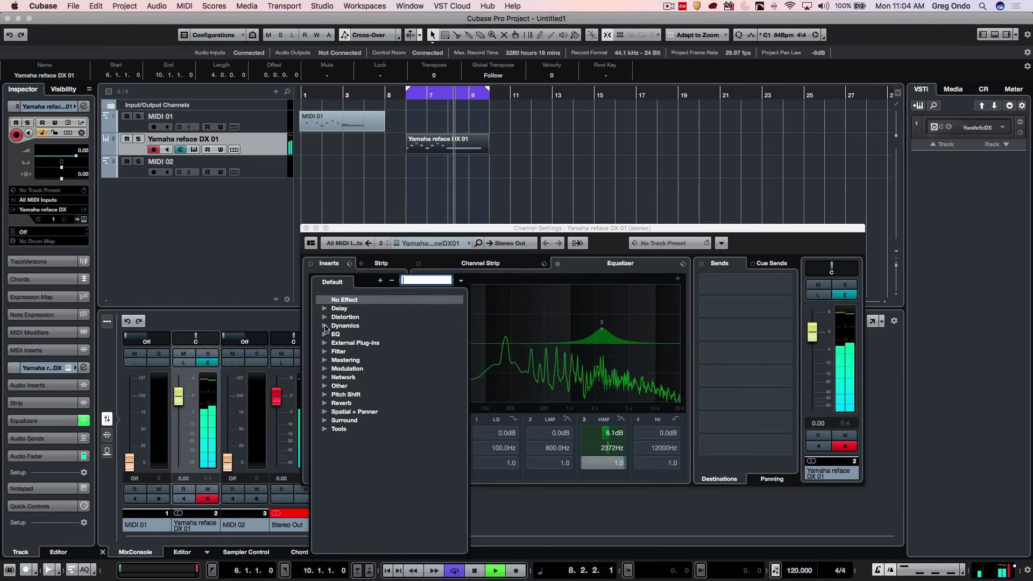
click(325, 369)
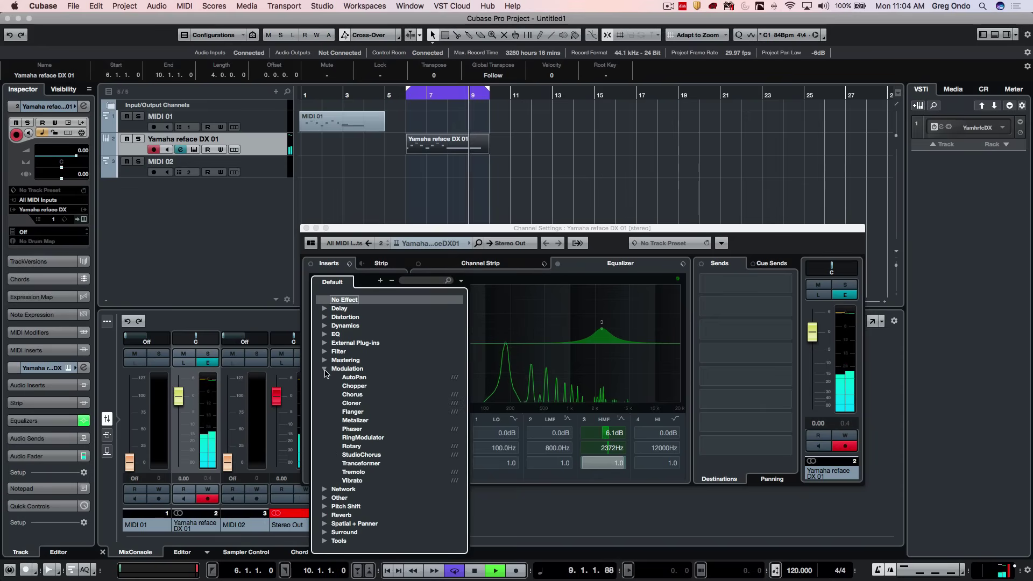
click(361, 396)
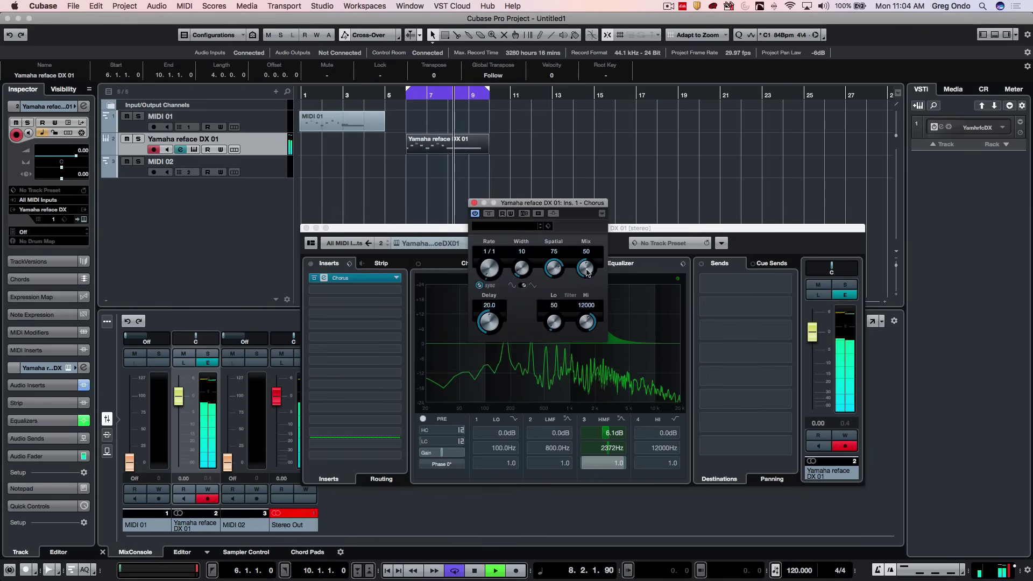
drag(586, 267, 586, 236)
Create a Delay > StereoDelay FX channel on send 1 of the reface DX track.
right_click(783, 283)
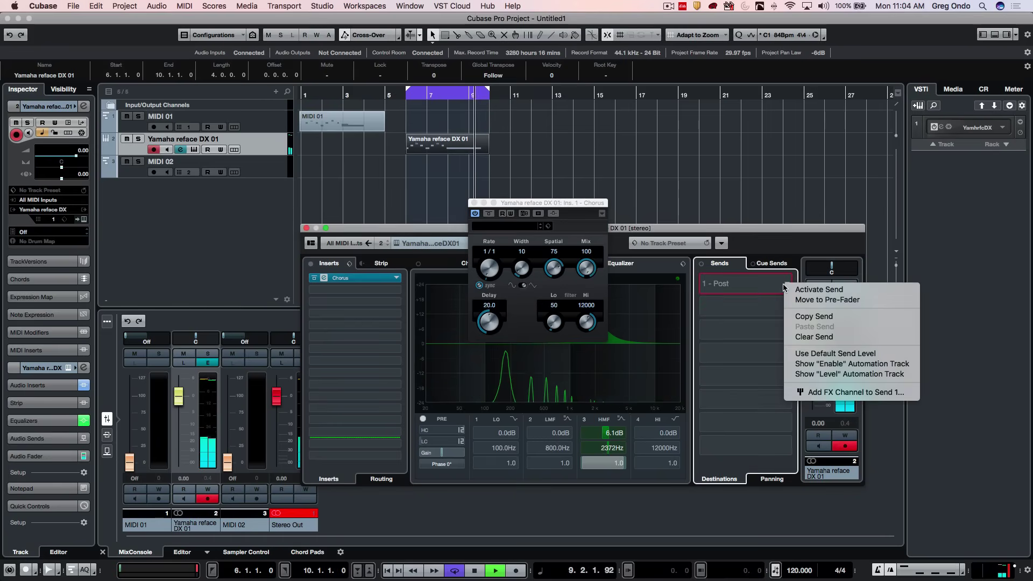
click(816, 392)
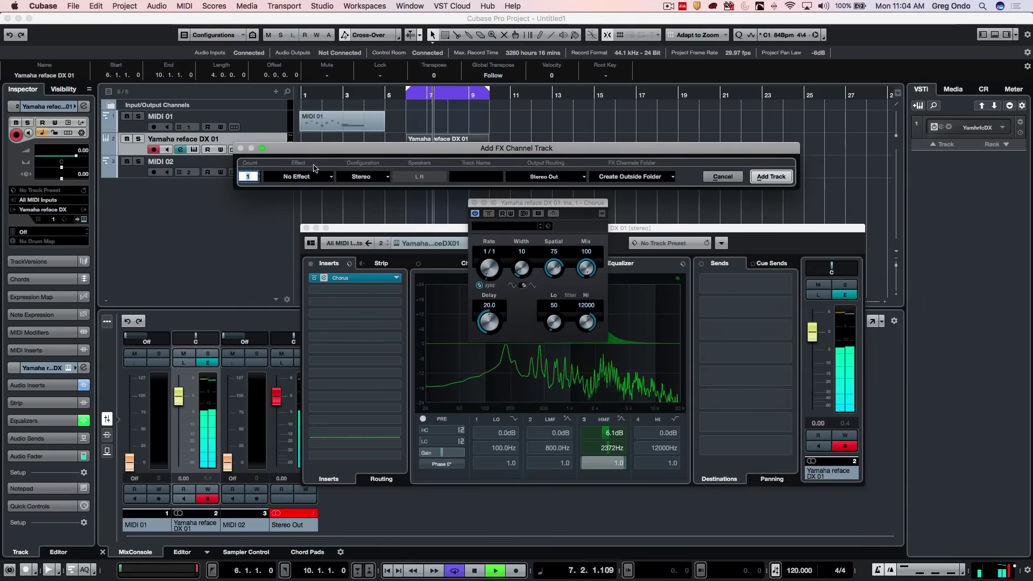
click(300, 178)
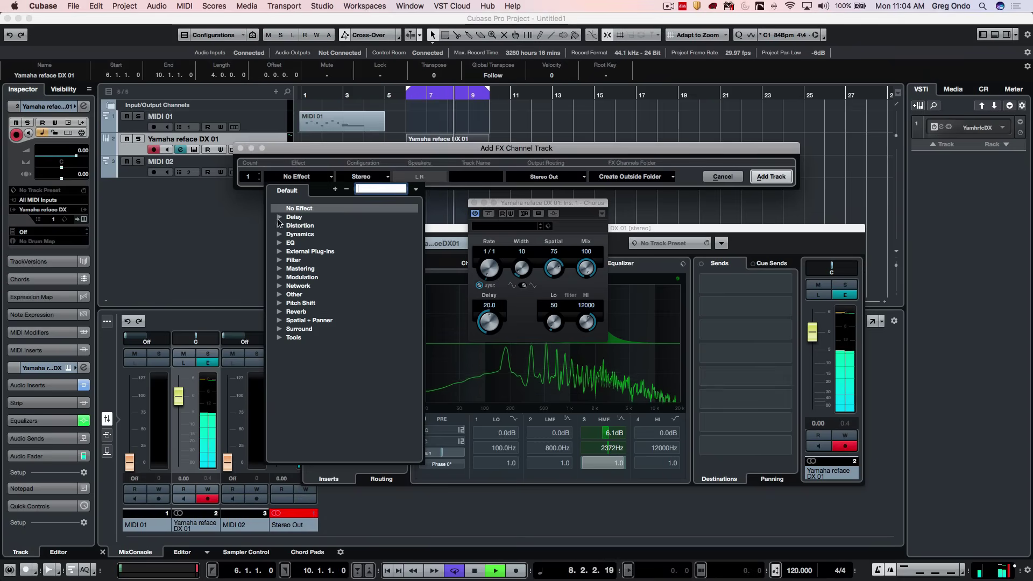
click(279, 218)
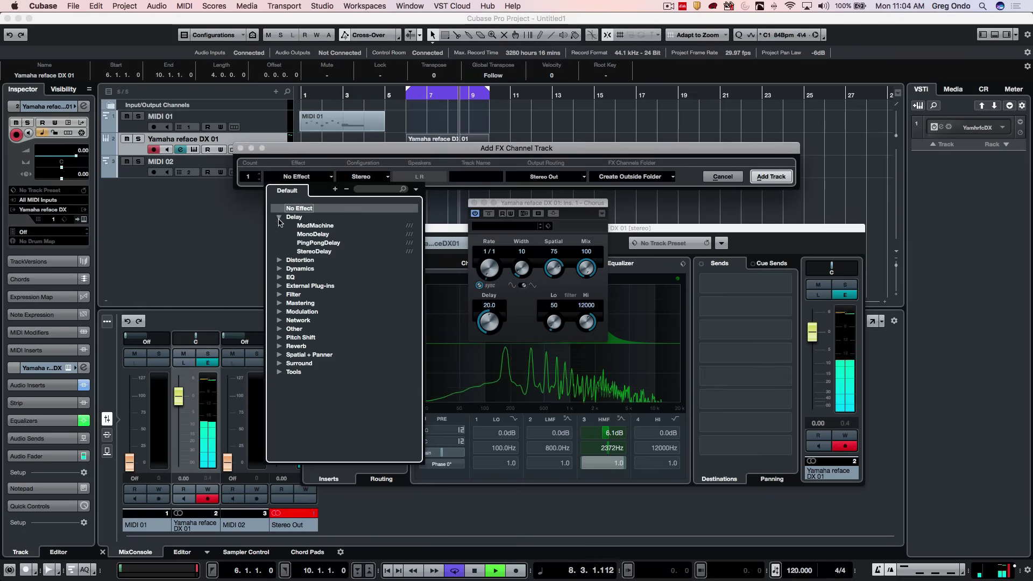
click(315, 251)
key(Return)
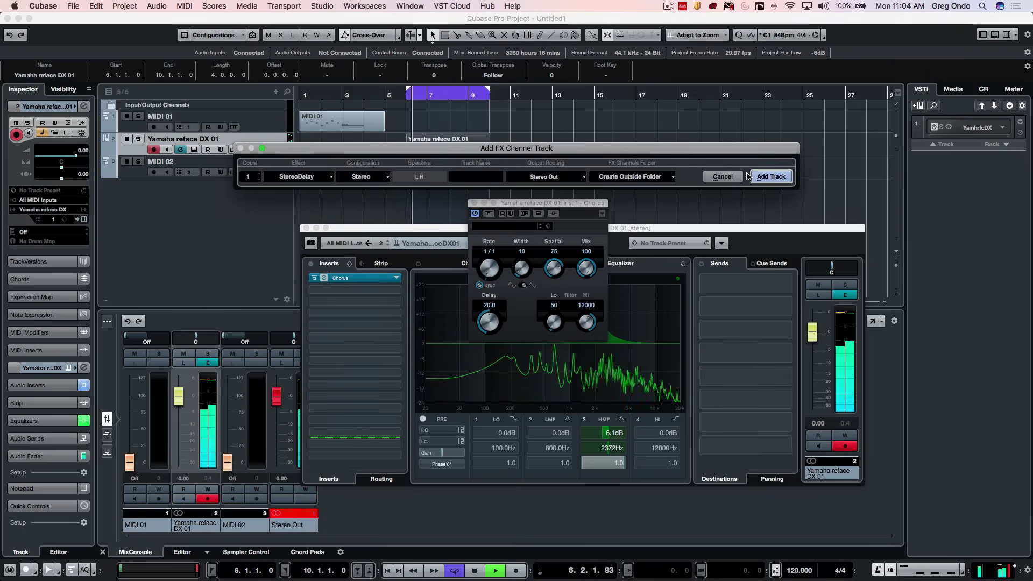
Set both left and right StereoDelay delay times to 1/8, then stop playback.
drag(410, 206, 410, 221)
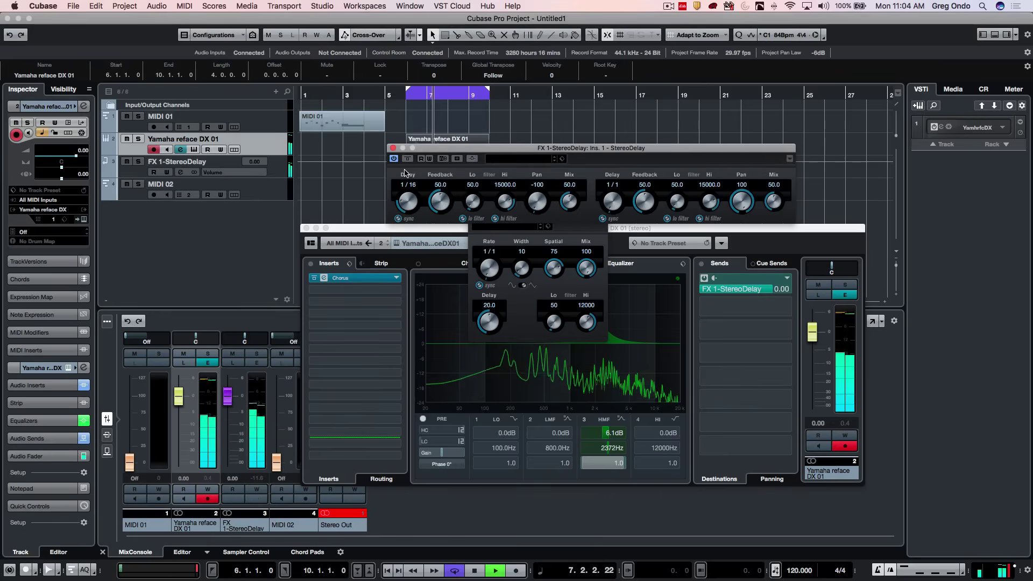
drag(614, 202, 613, 208)
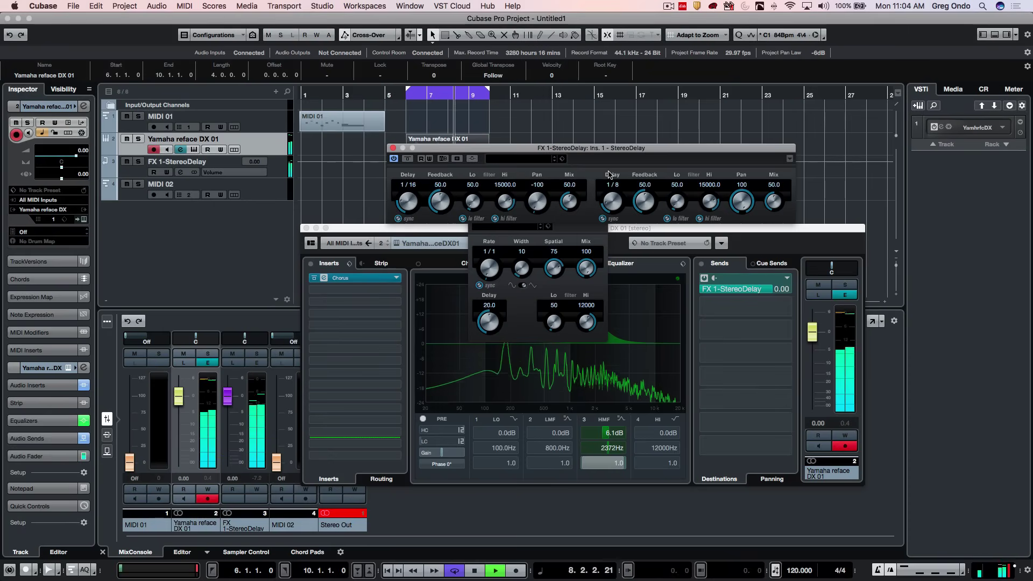
drag(408, 203, 408, 197)
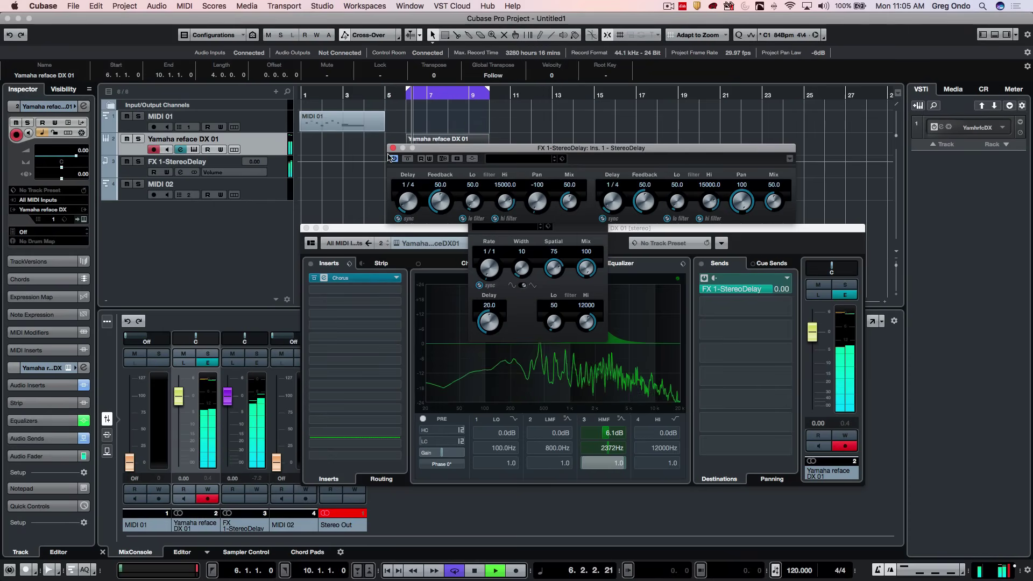
drag(459, 152, 619, 152)
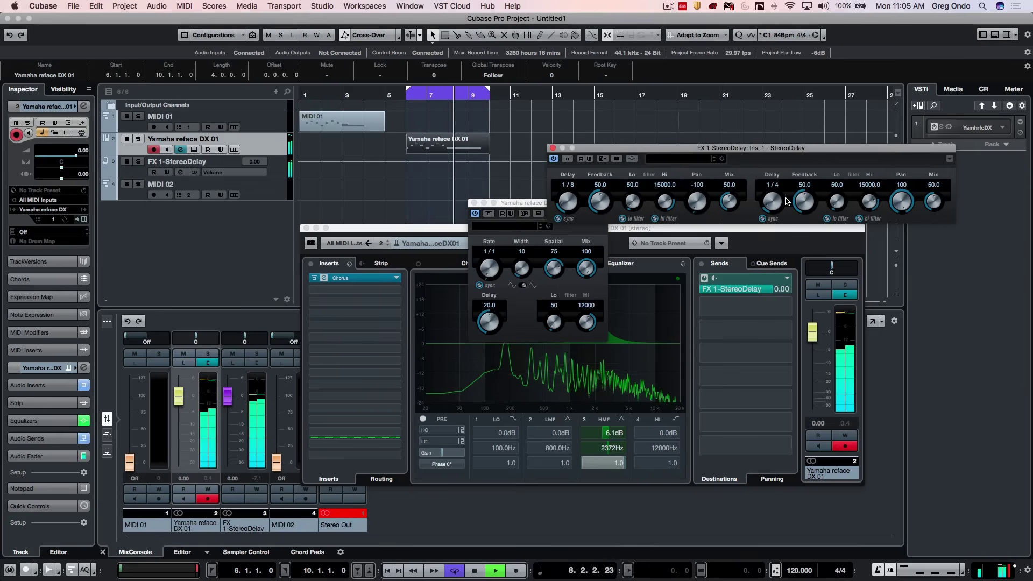
drag(774, 192, 775, 195)
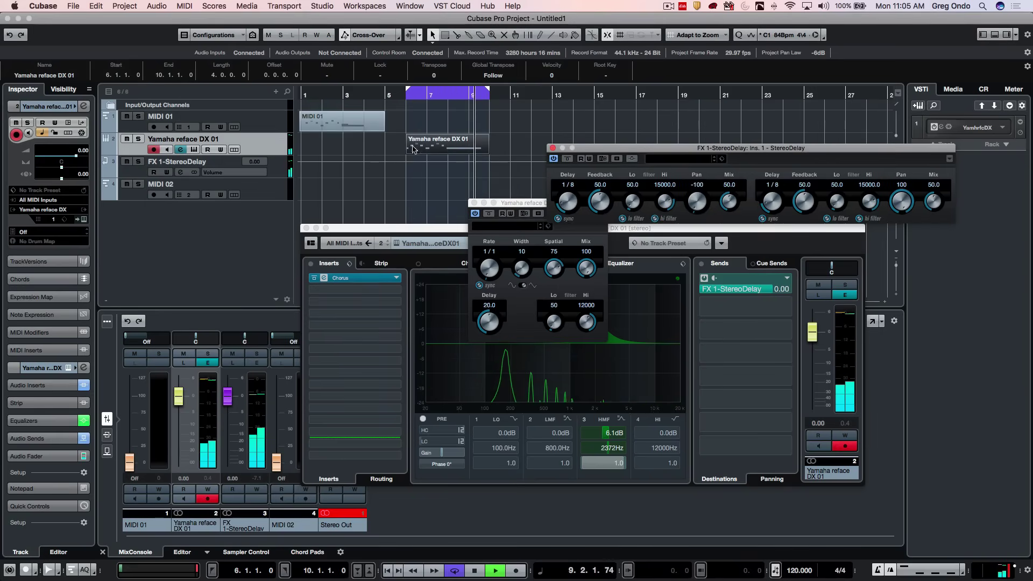
key(space)
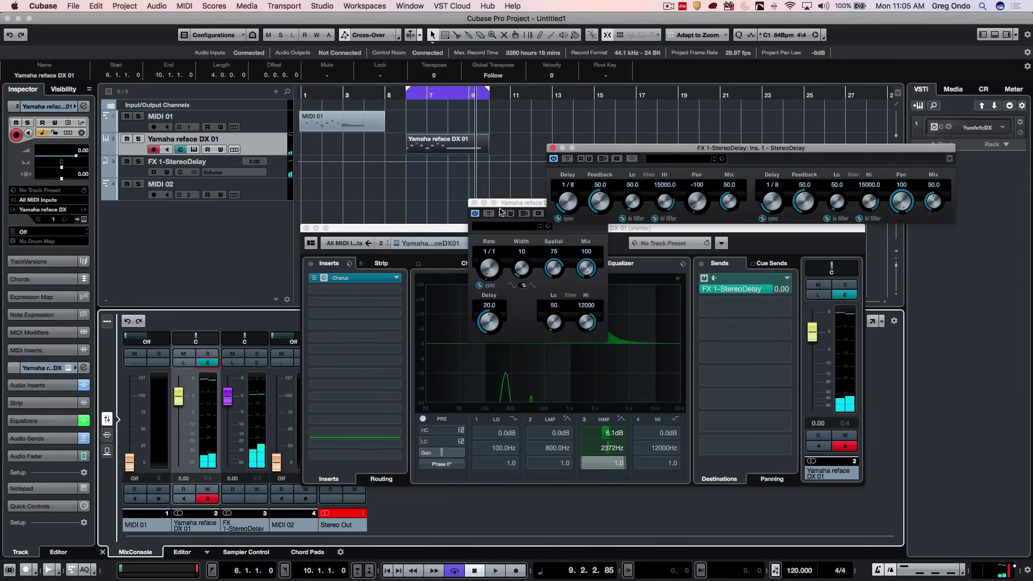
Close the Chorus, StereoDelay and Channel Settings windows.
click(473, 203)
click(552, 149)
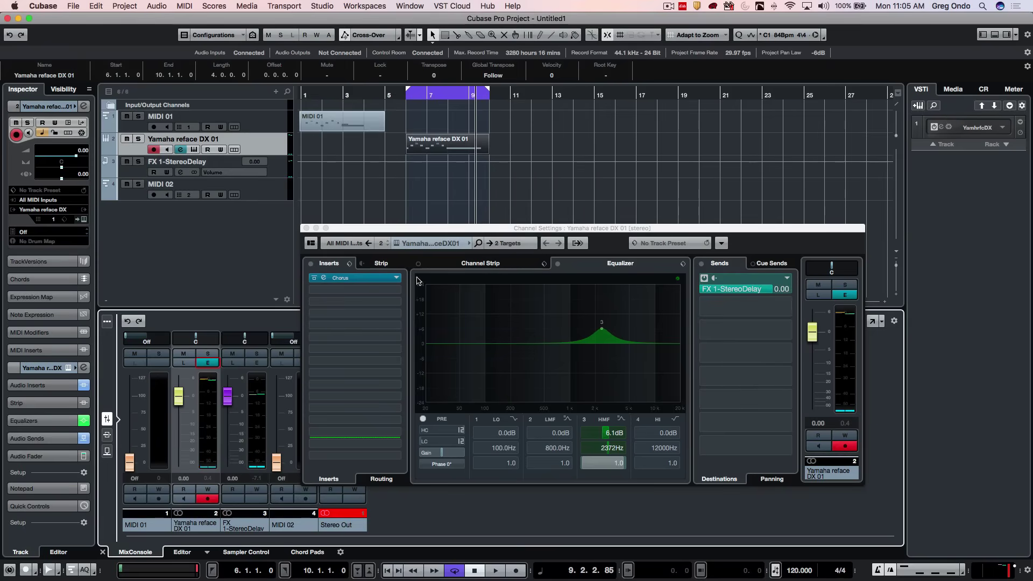
click(306, 228)
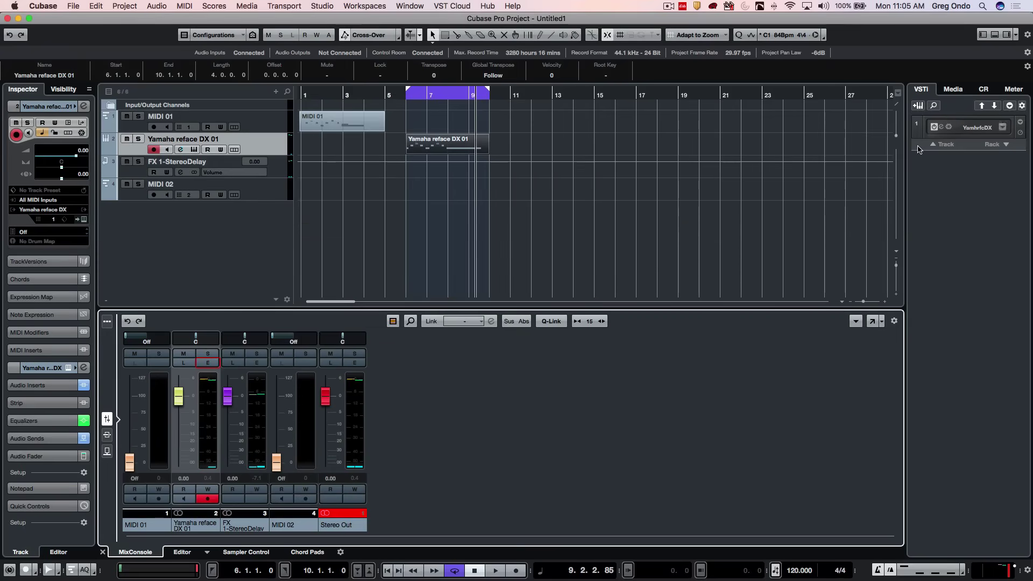
Open Render in Place > Render Settings for the Yamaha reface DX 01 part.
right_click(440, 145)
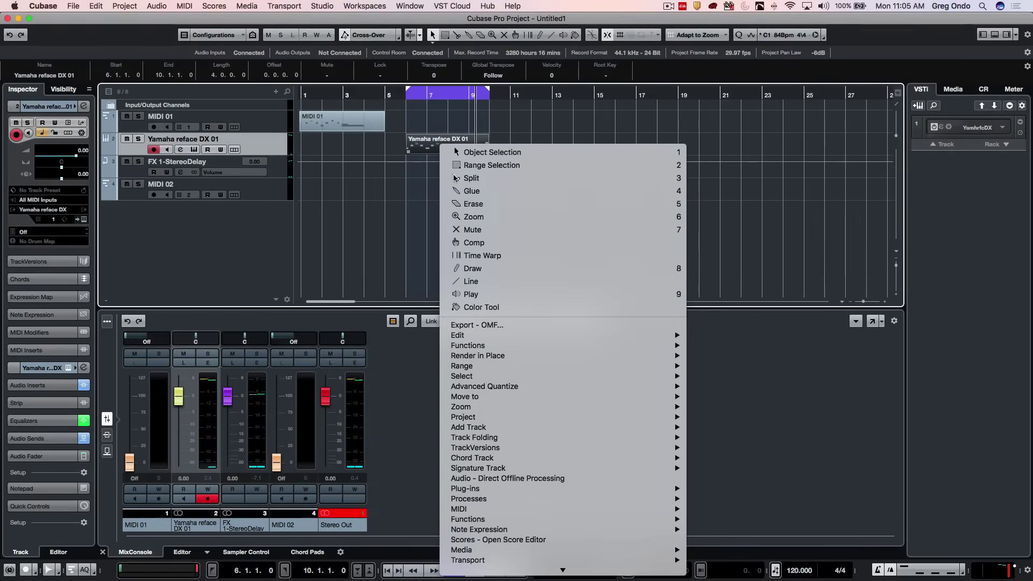
mouse_move(533, 359)
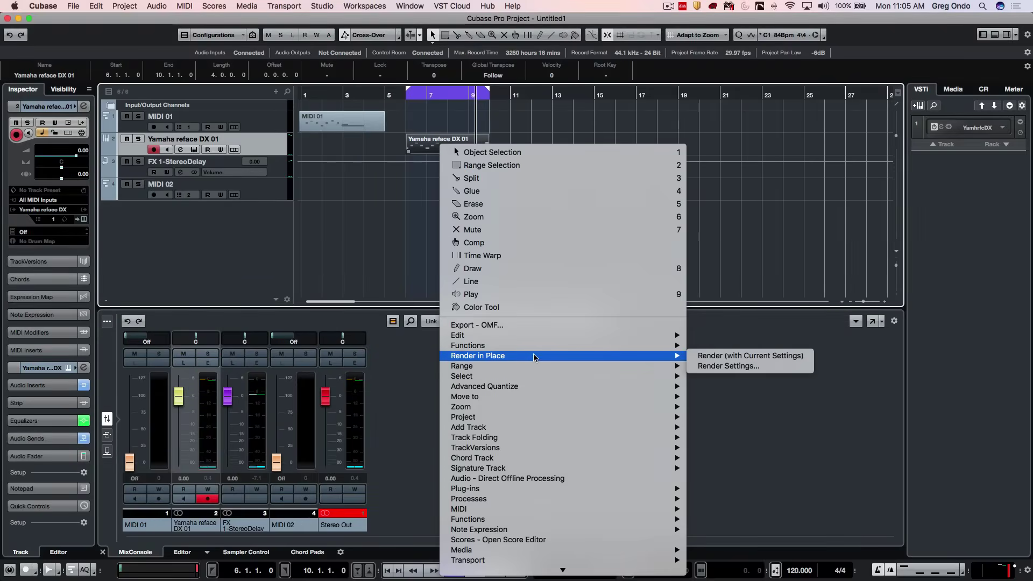
click(718, 367)
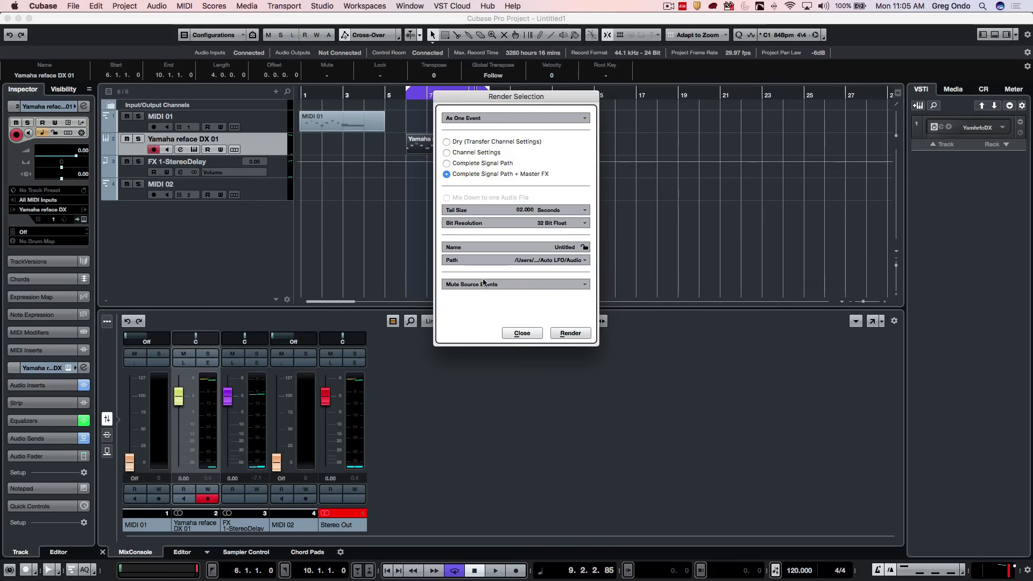
Render the reface DX part in realtime to a new Stereo Out (R) audio track.
click(569, 333)
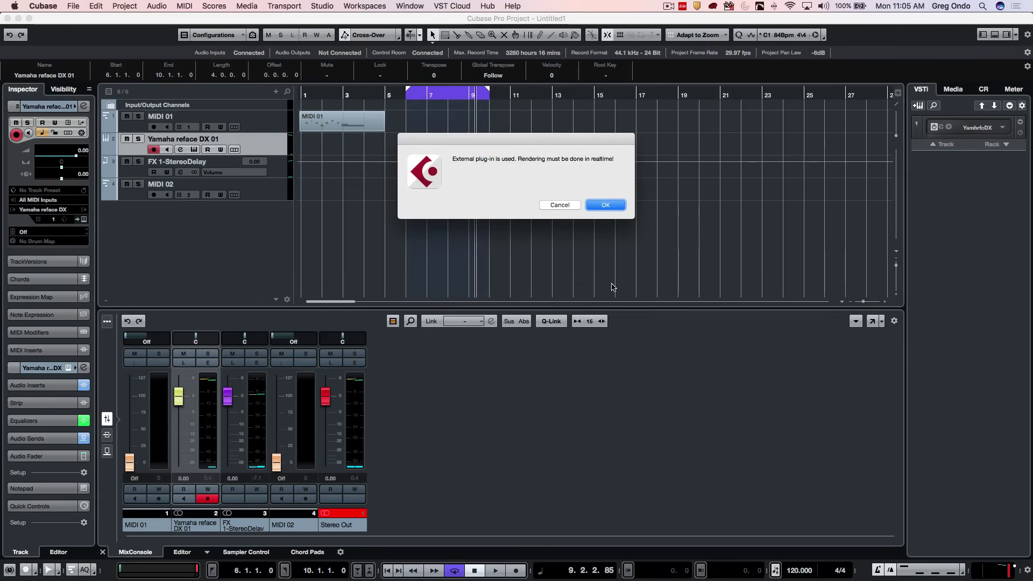
click(605, 205)
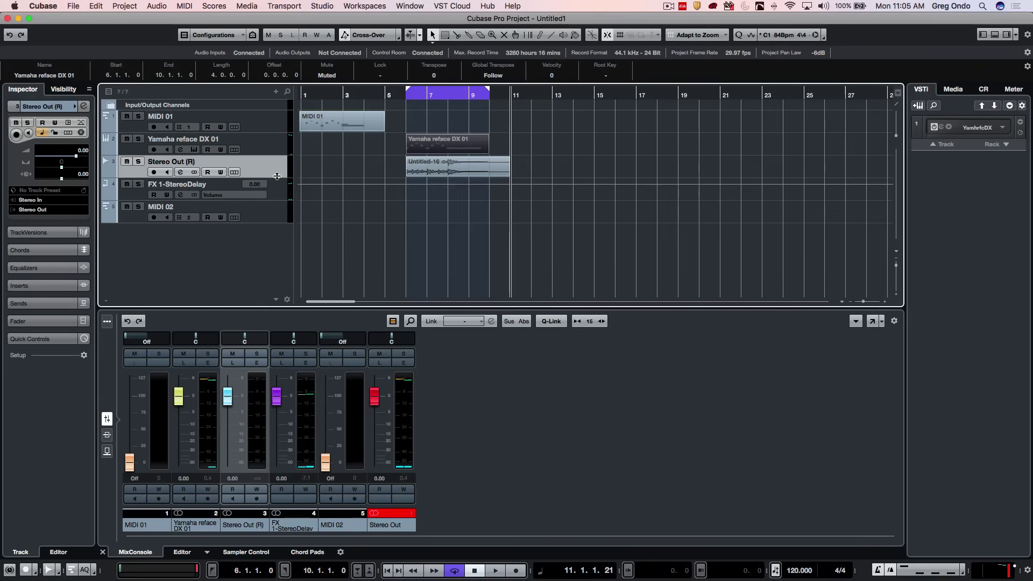
Enlarge the Stereo Out (R) track and audition the Untitled-16 event with the Play tool.
drag(277, 176, 277, 198)
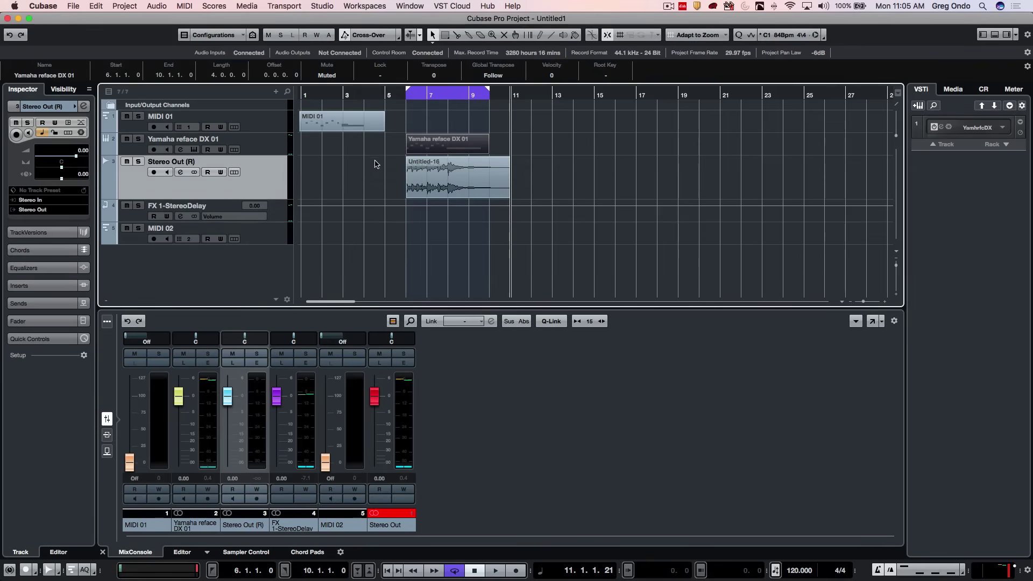
click(591, 146)
right_click(436, 168)
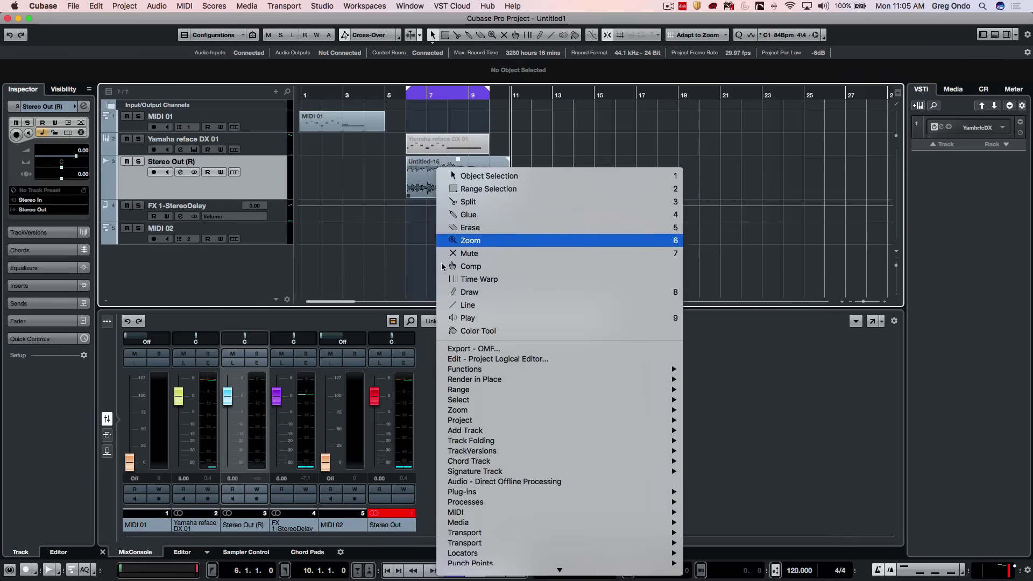
click(464, 318)
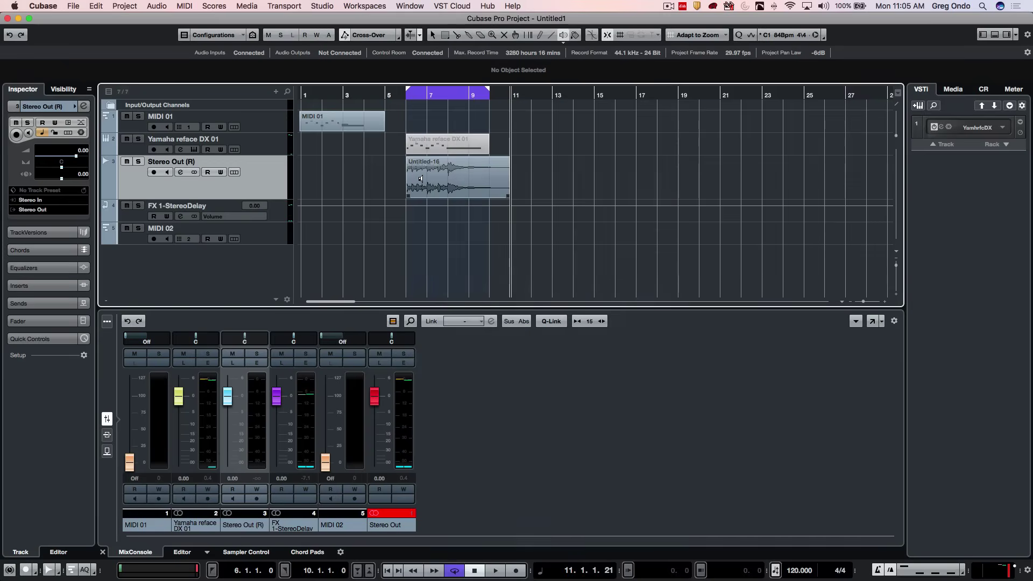
click(420, 178)
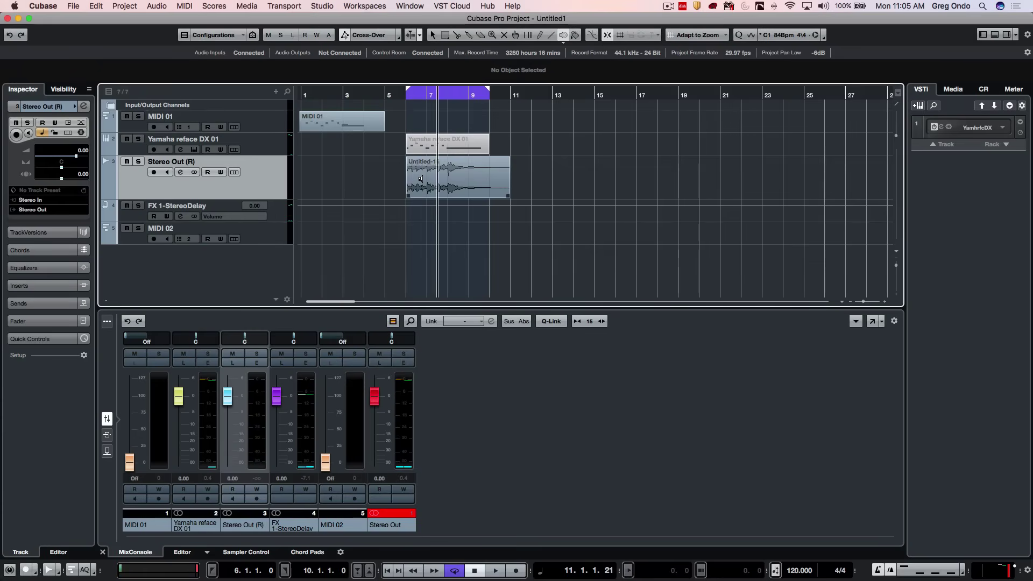